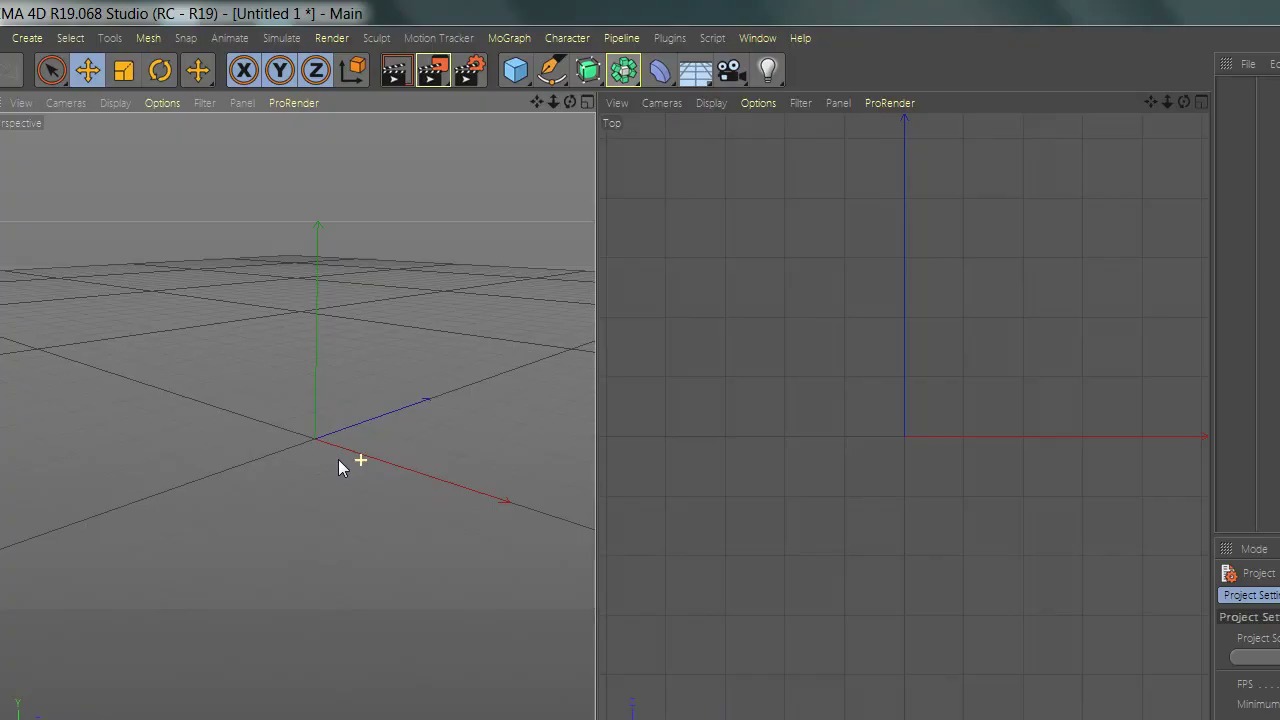
Step: Add a sphere, make it editable, and stretch it along the Y axis into a tall ellipsoid
scroll(338, 462, up, 2)
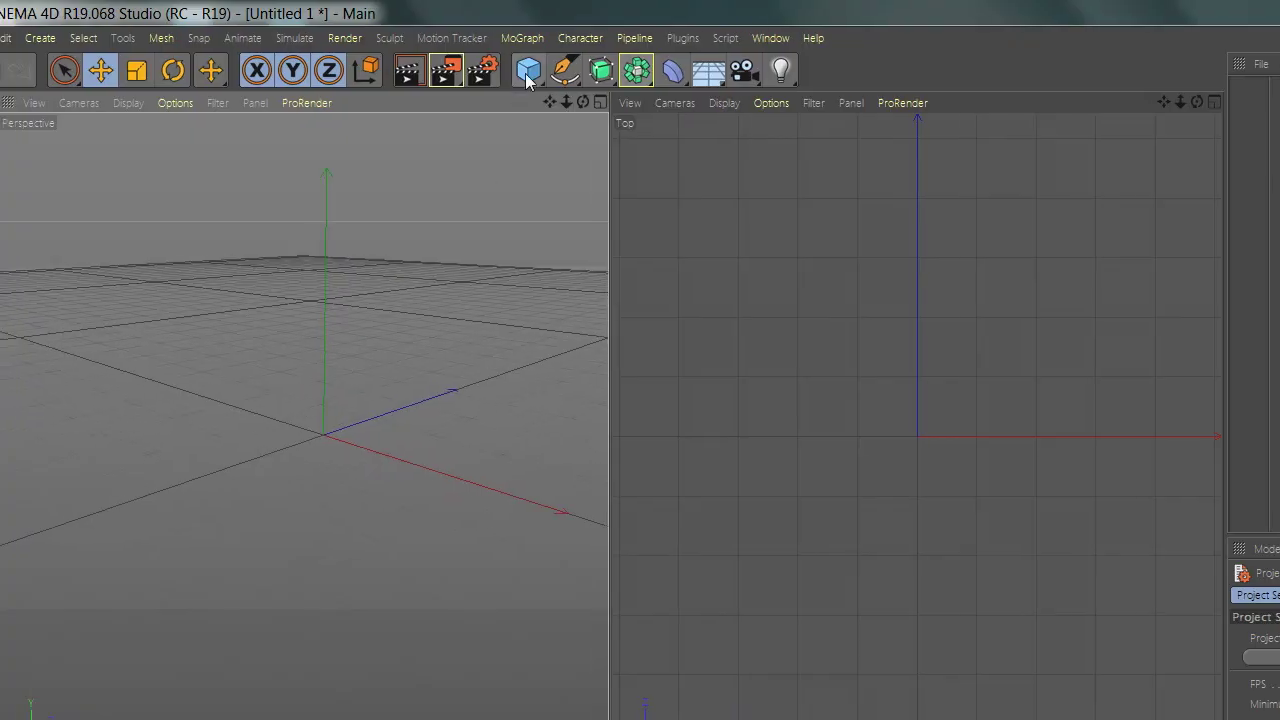
drag(526, 75, 884, 127)
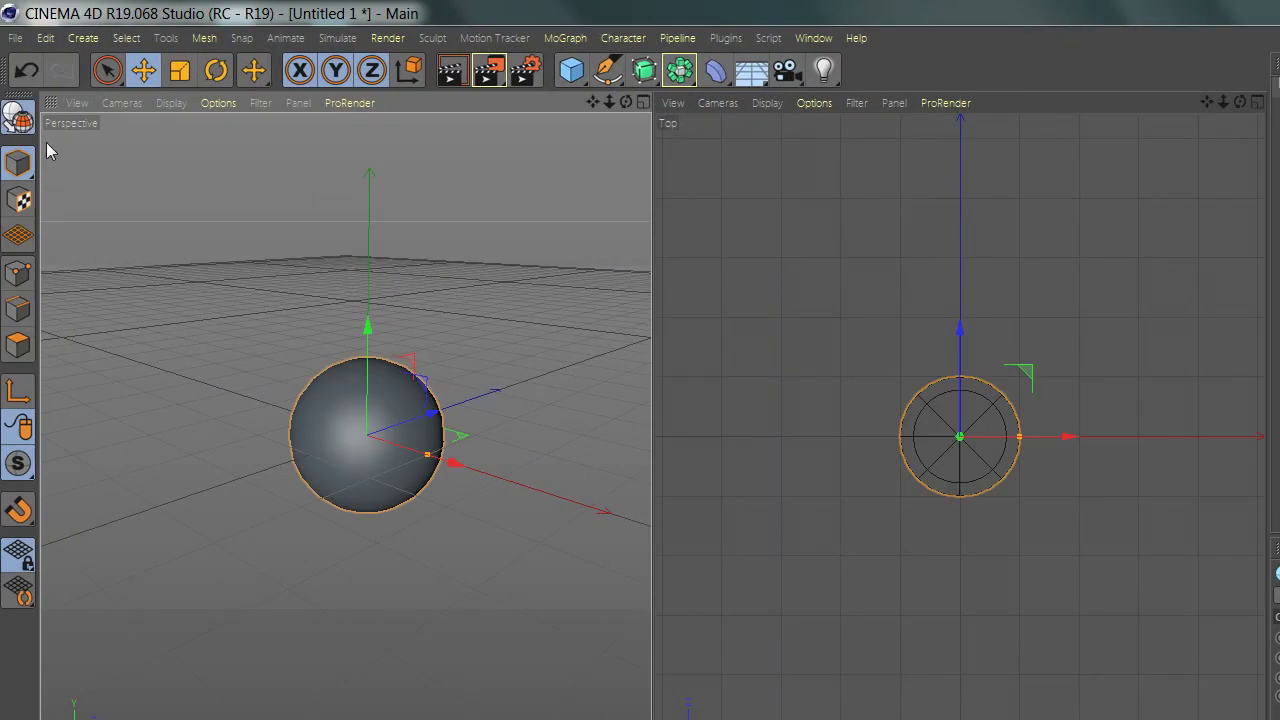
drag(359, 326, 368, 222)
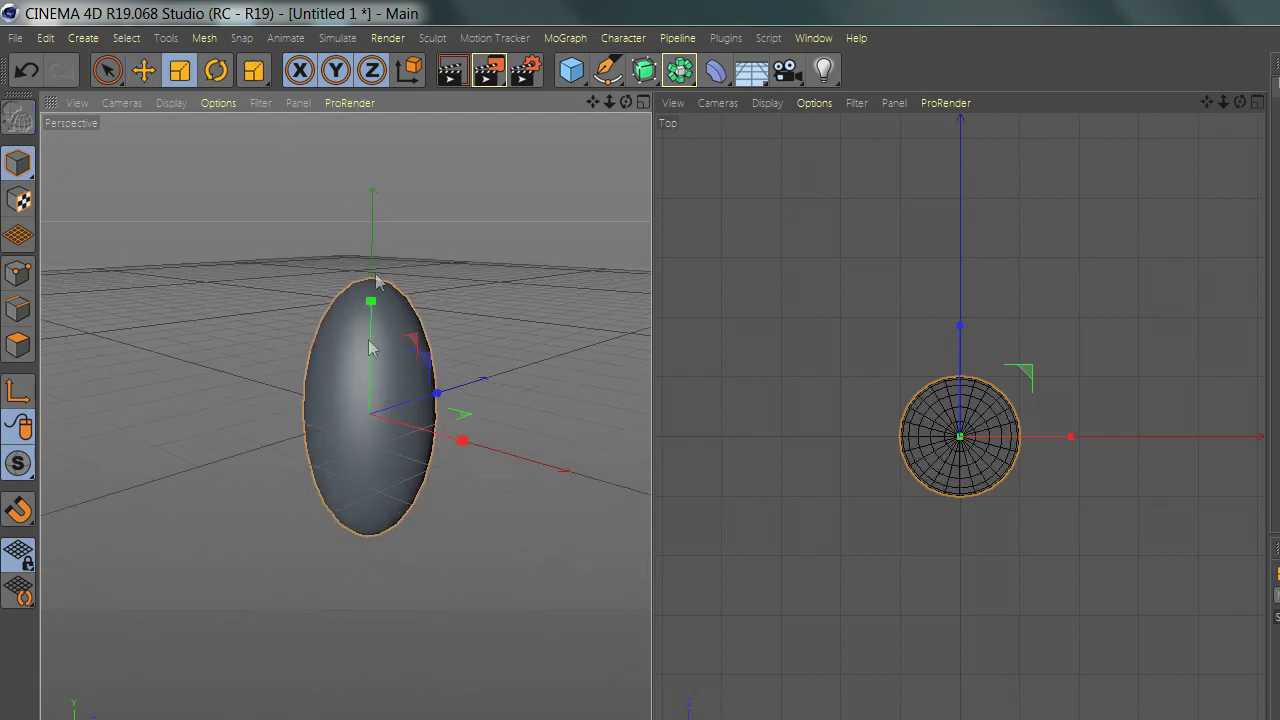
alt+drag(333, 510, 351, 428)
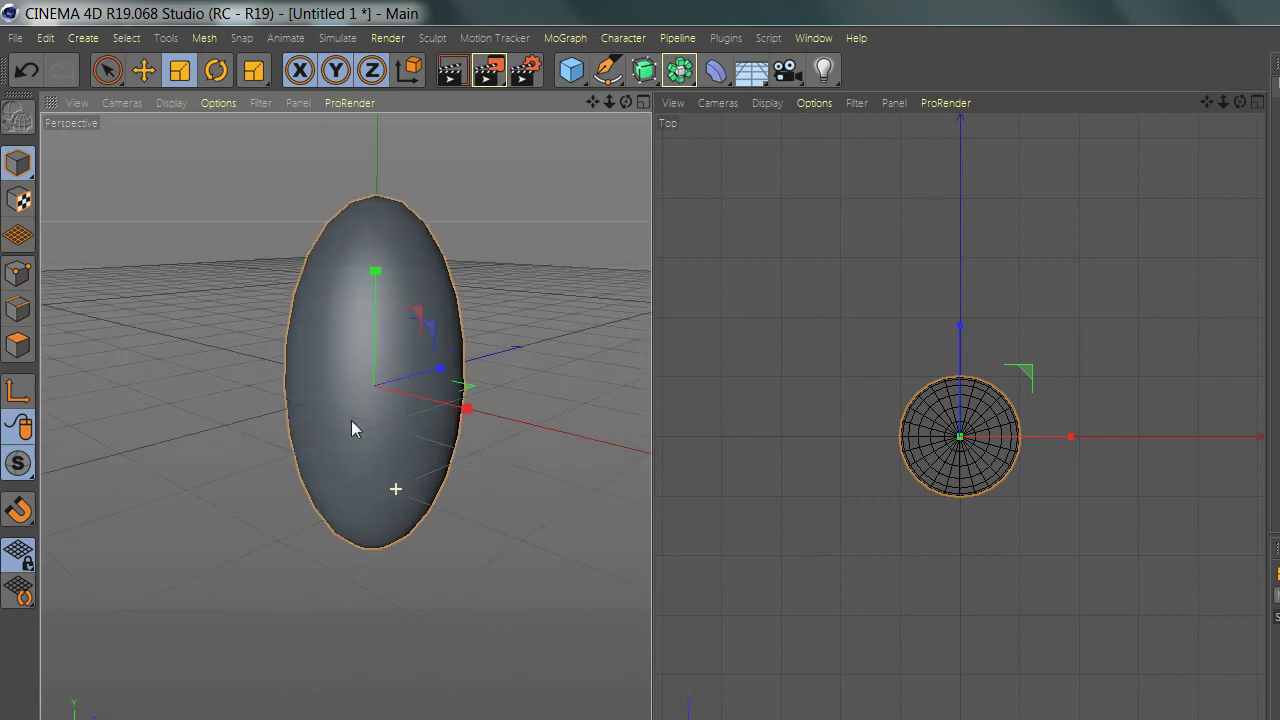
Step: Draw a straight six-point Bezier spline with the Pen in the Top view, from the sphere's edge outward along the X axis
click(600, 70)
click(660, 98)
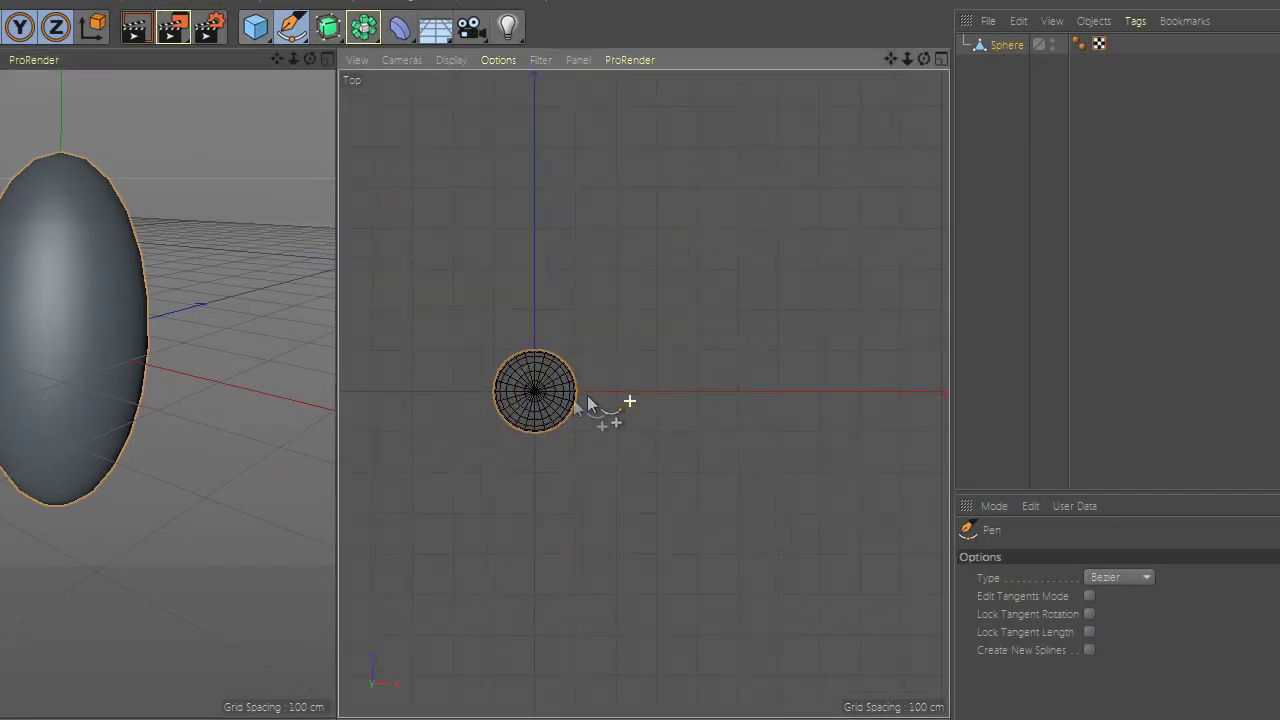
scroll(580, 397, up, 3)
scroll(460, 388, up, 3)
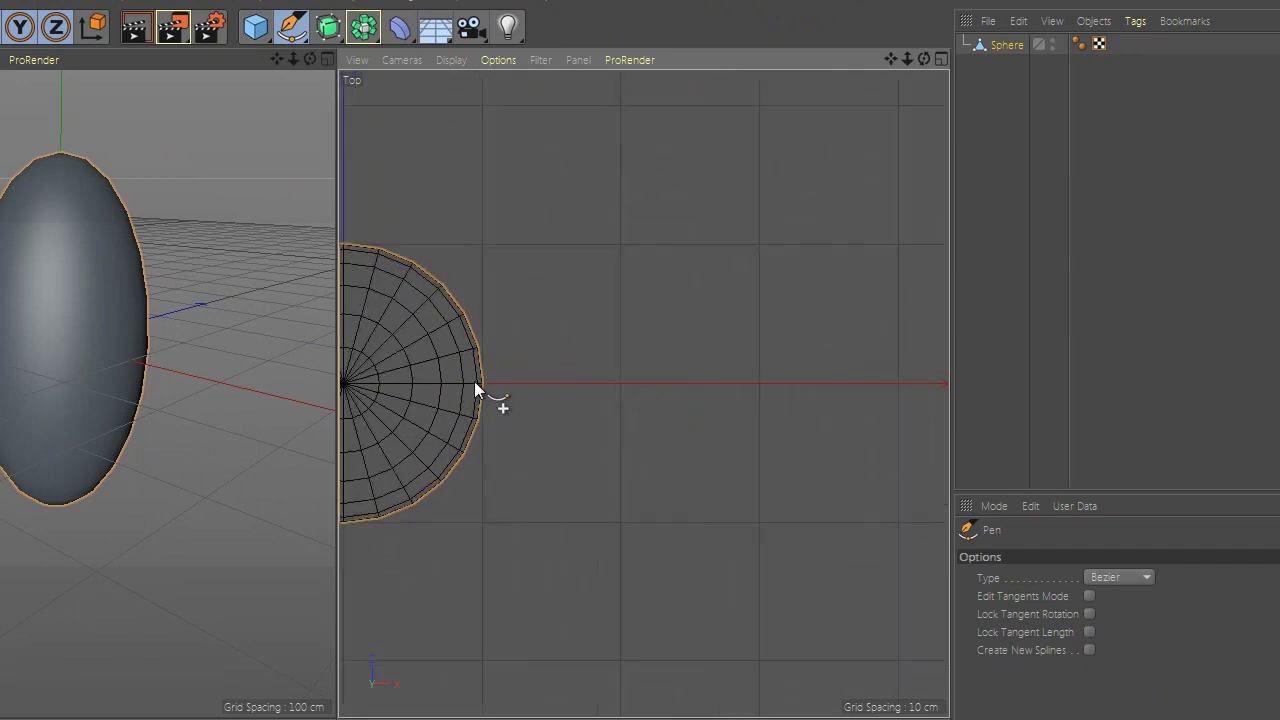
click(479, 381)
click(621, 383)
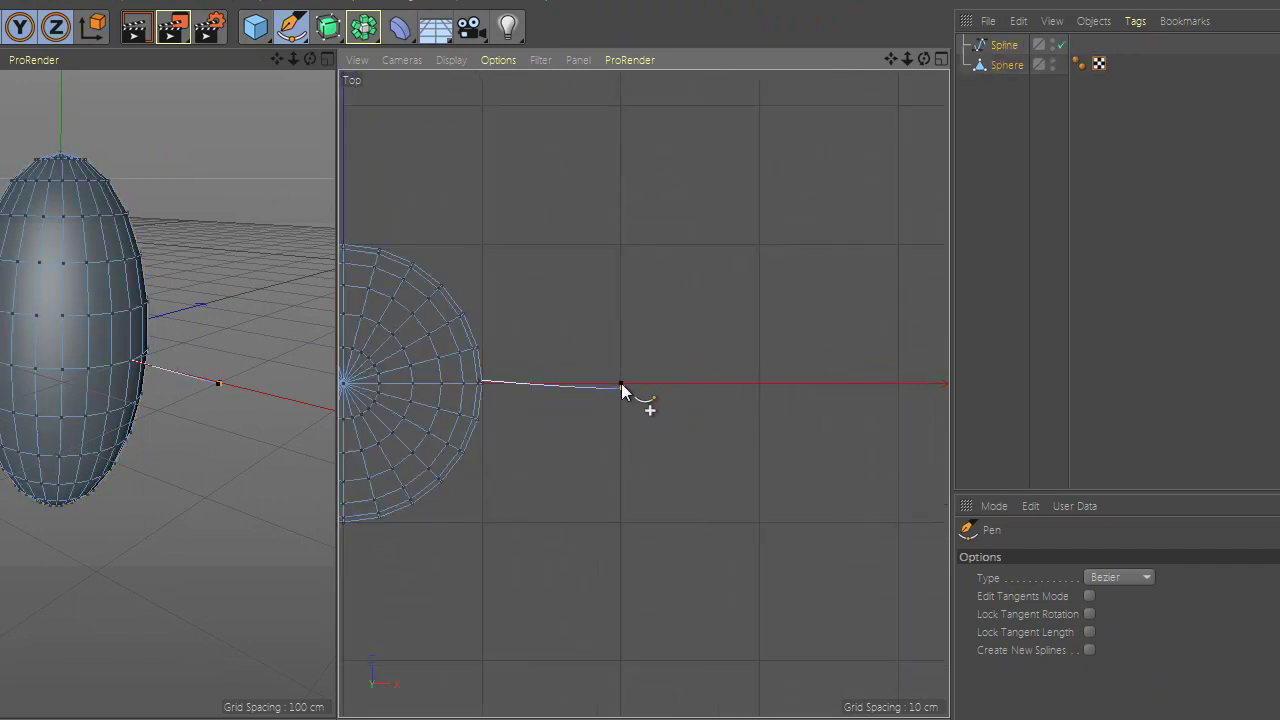
click(759, 381)
click(901, 381)
scroll(838, 393, down, 3)
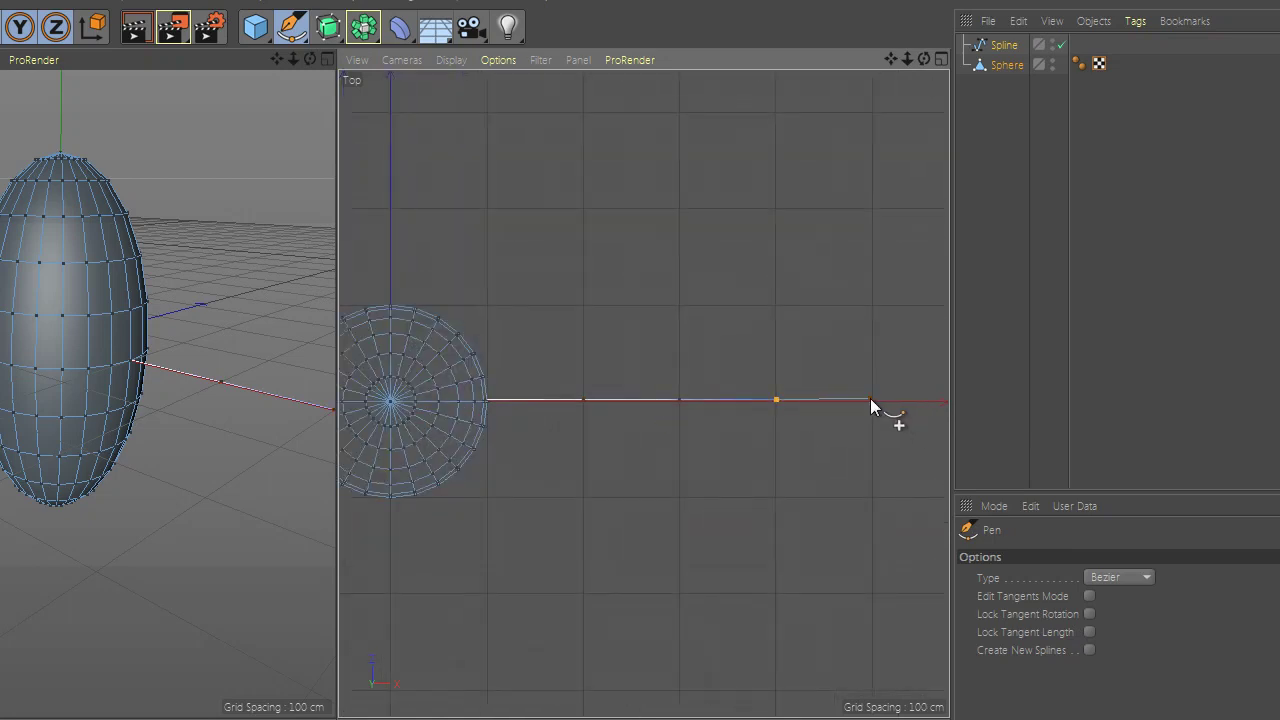
click(871, 400)
scroll(744, 421, down, 3)
scroll(678, 418, up, 3)
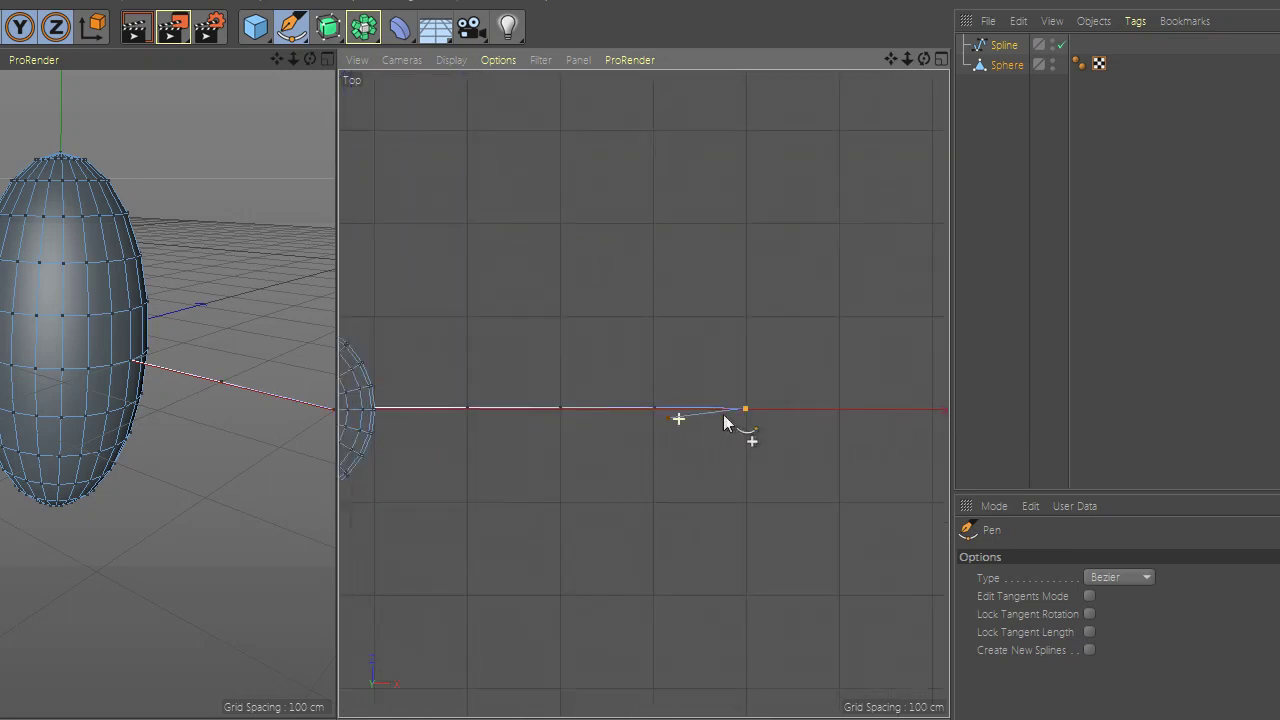
click(838, 410)
scroll(517, 514, down, 2)
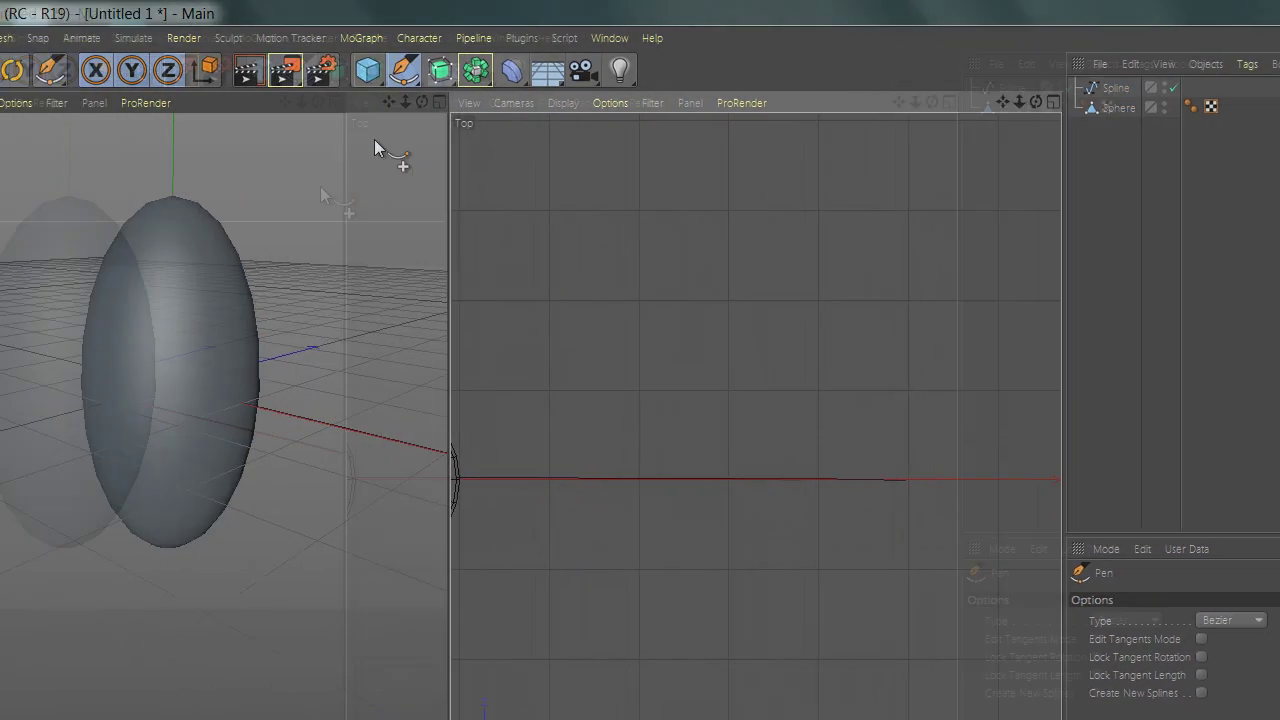
Step: Add a circle spline with a radius of 20 cm
drag(512, 70, 549, 107)
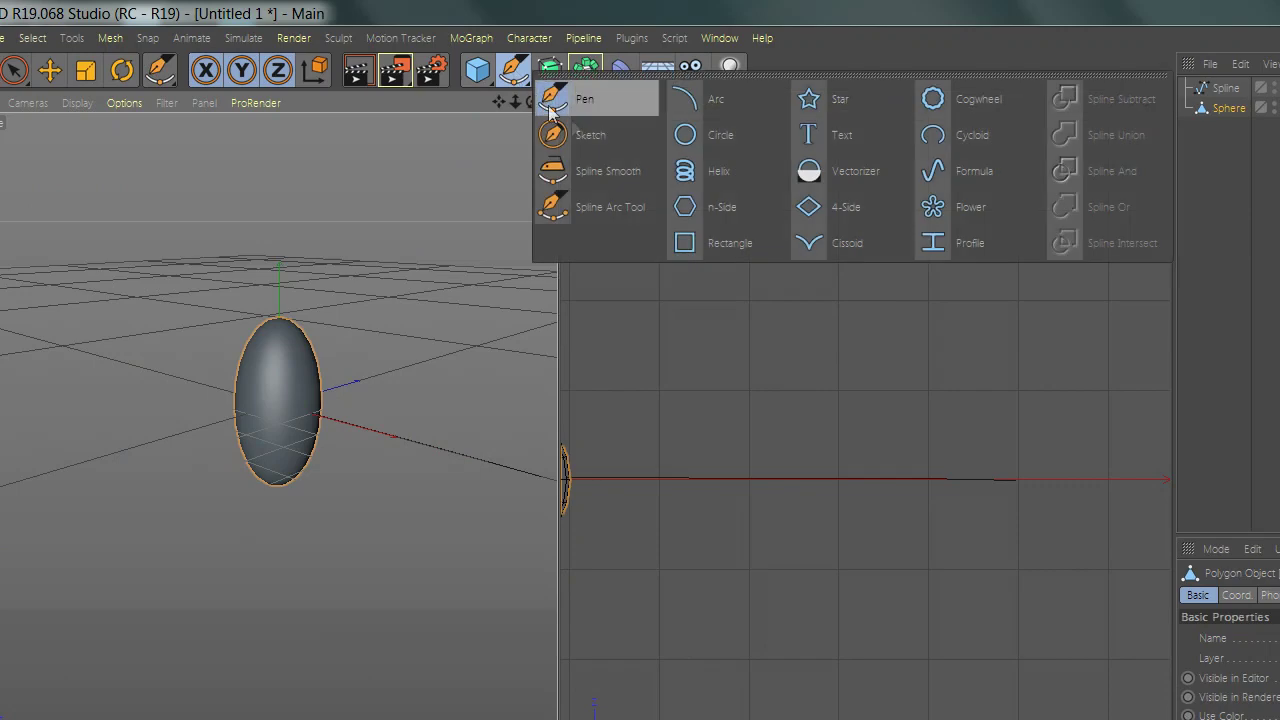
click(706, 130)
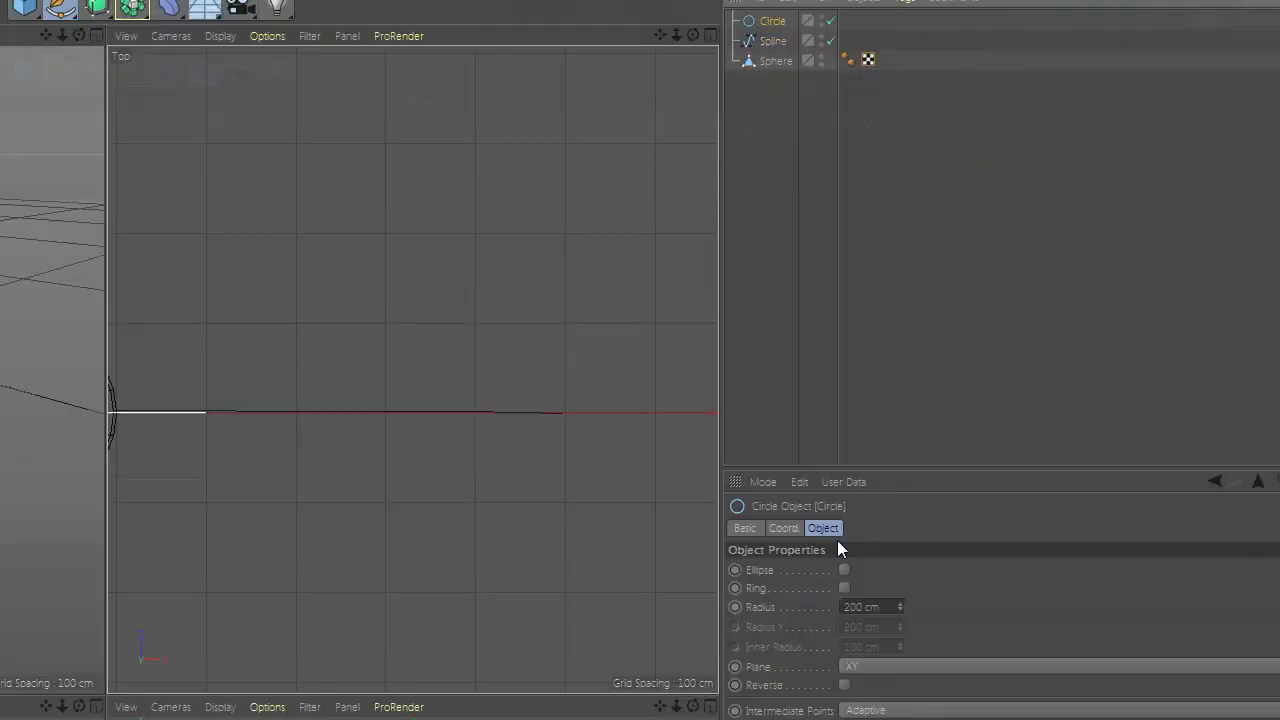
drag(864, 607, 827, 604)
text(20)
key(Return)
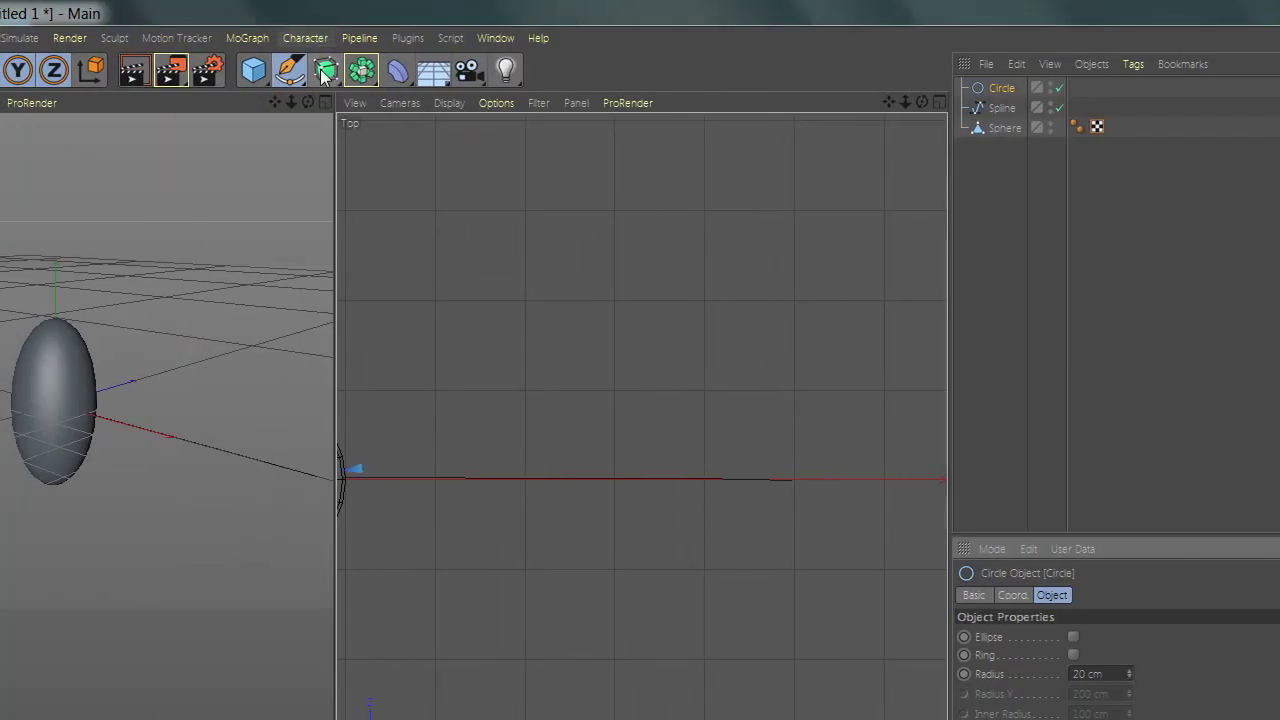
Step: Create a Sweep object with the circle as its profile and the drawn spline as its path
click(326, 72)
click(388, 166)
drag(986, 110, 997, 86)
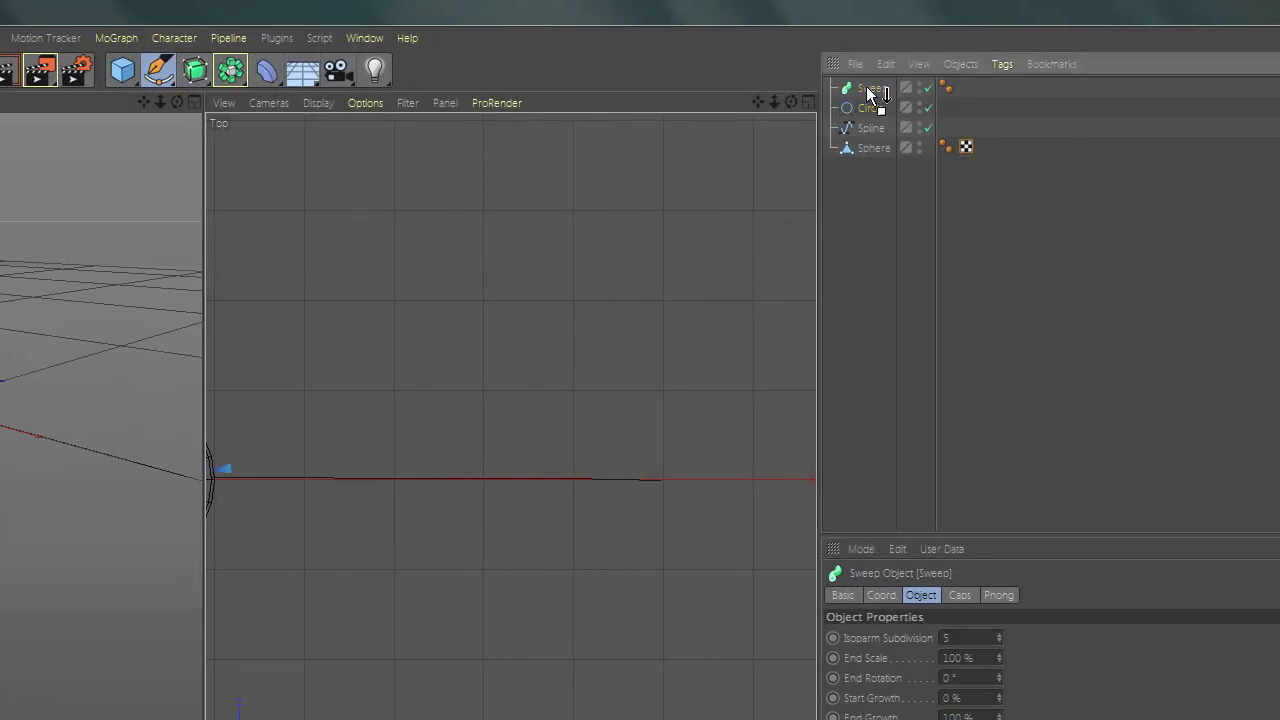
drag(866, 86, 873, 120)
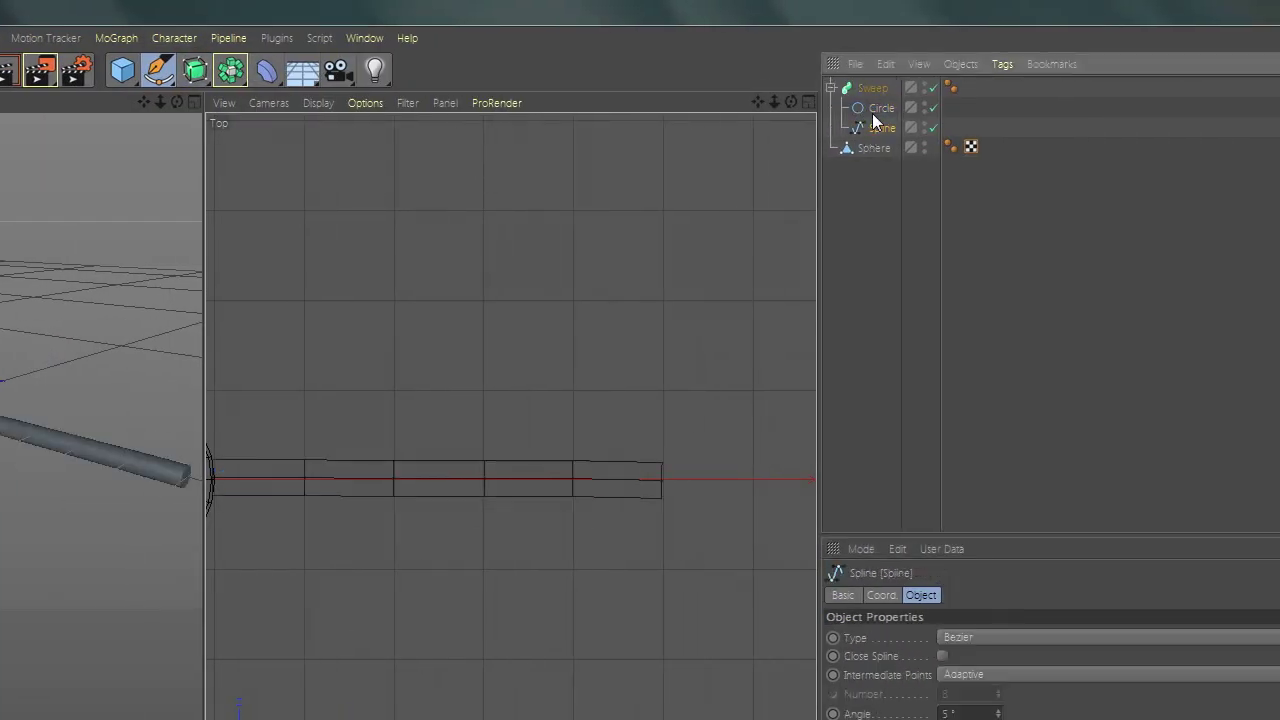
Step: Taper the Sweep toward its outer tip by lowering the end point of its Scale curve
click(874, 97)
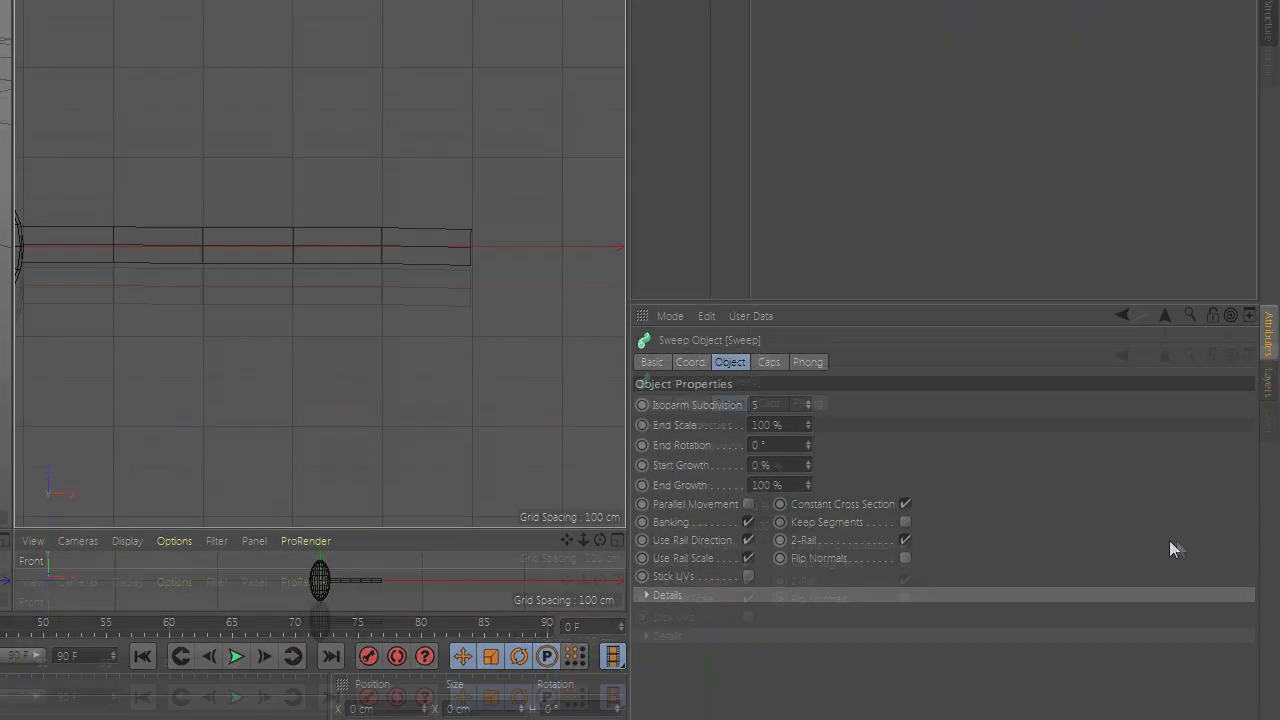
click(960, 537)
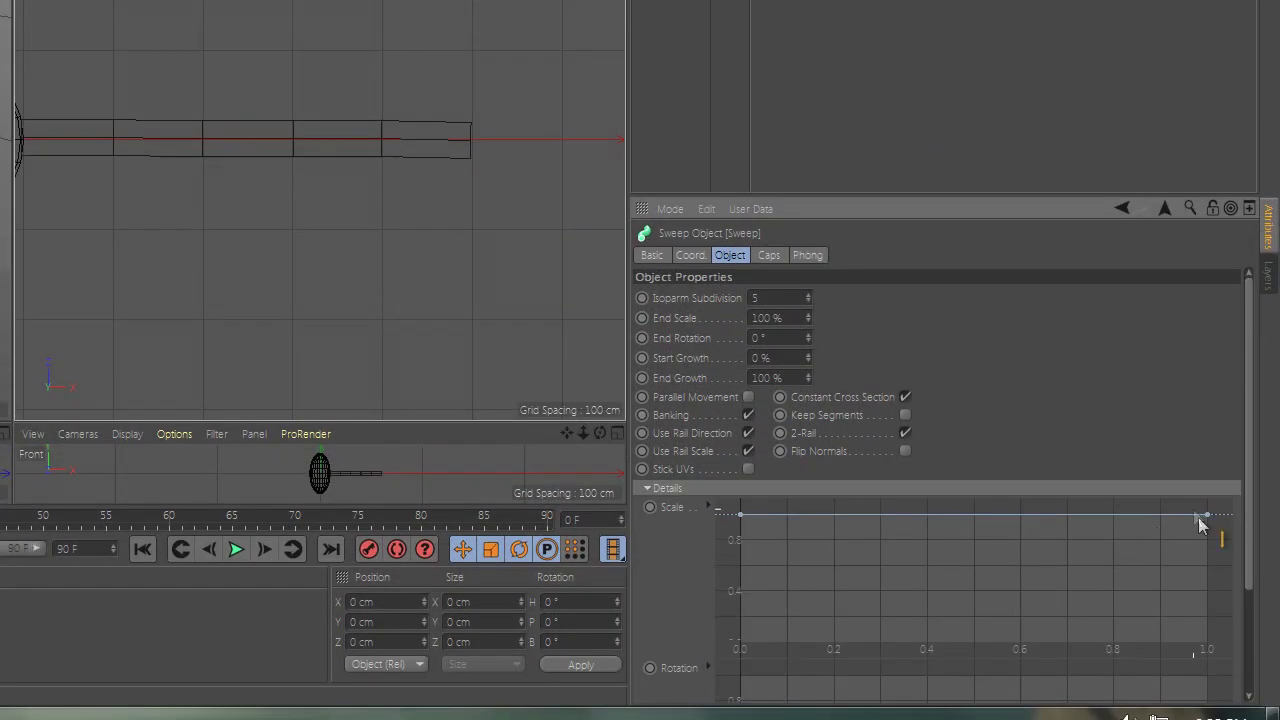
drag(1208, 516, 1205, 624)
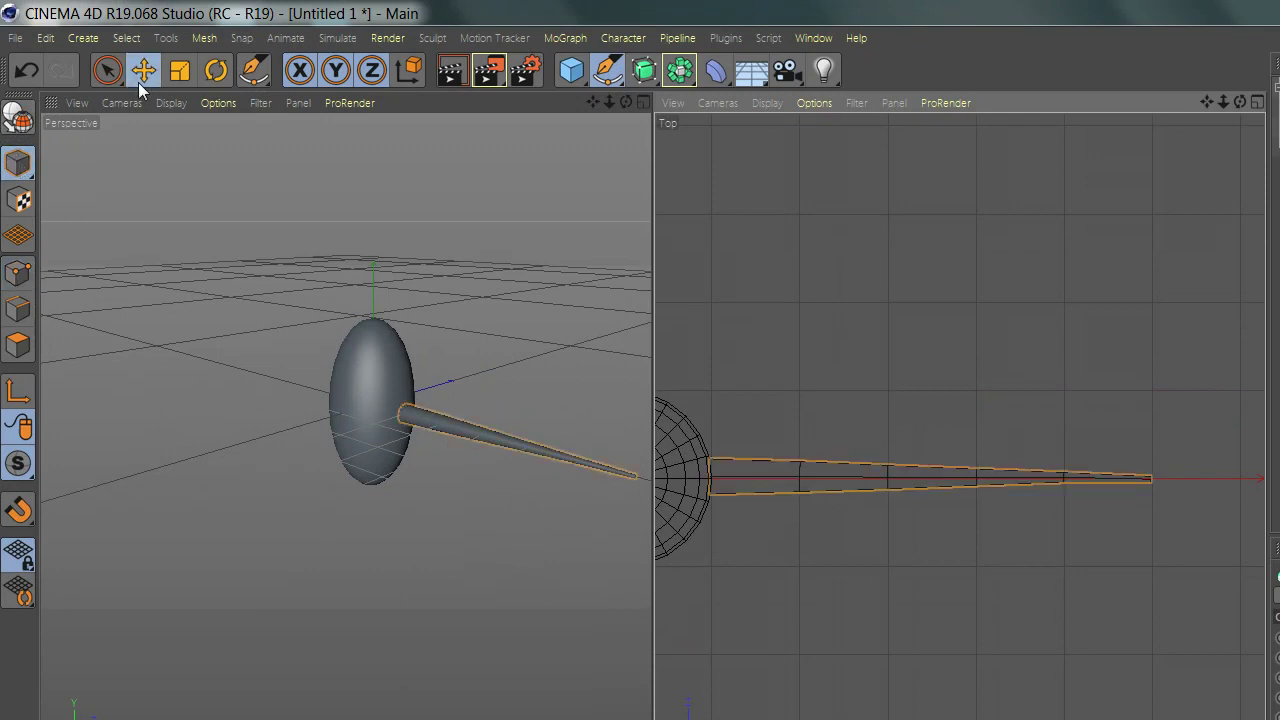
Step: Build a chain of six joints with the Joint Tool along the limb, from the body's edge to the tip, in the Top view
click(139, 80)
click(604, 38)
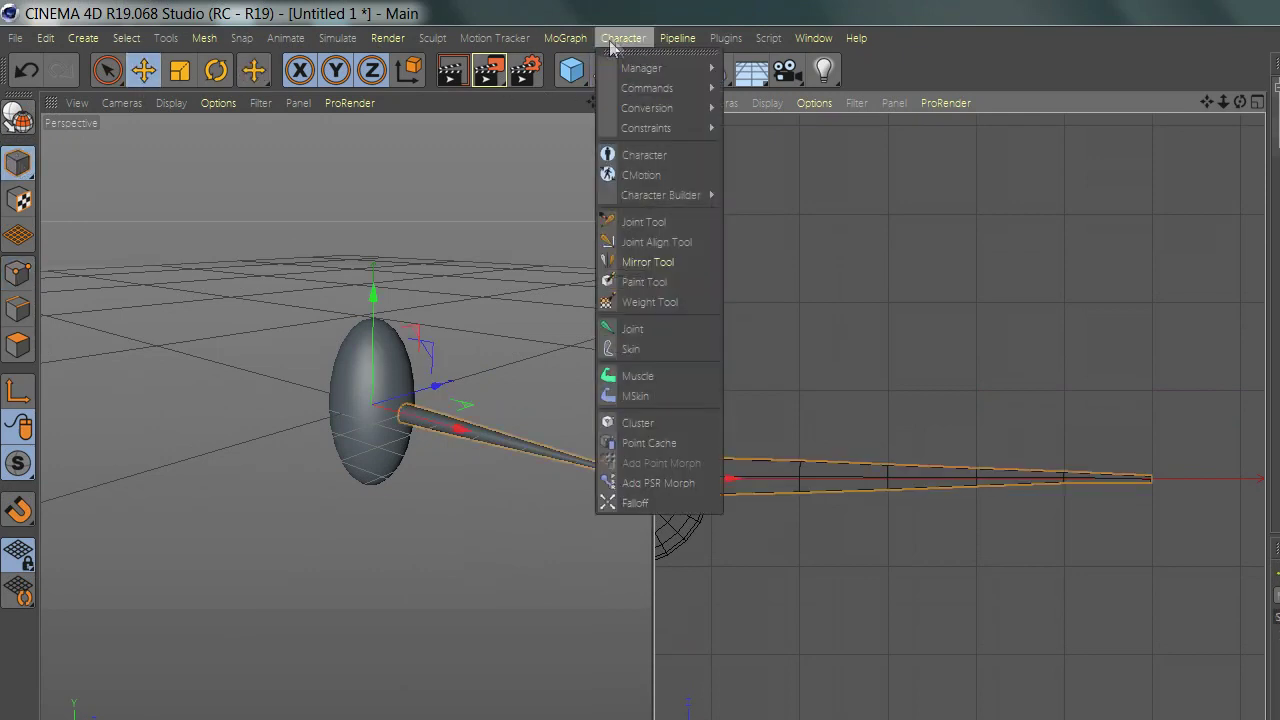
click(647, 220)
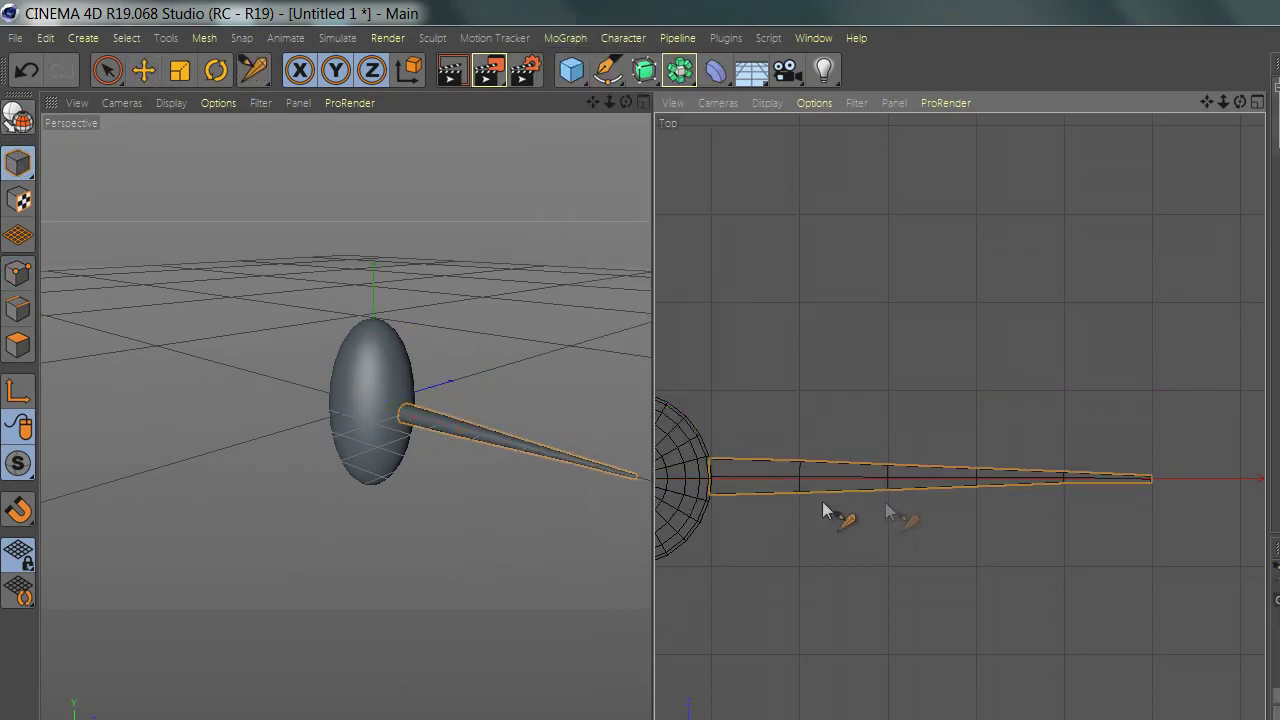
scroll(692, 478, up, 4)
ctrl+click(705, 468)
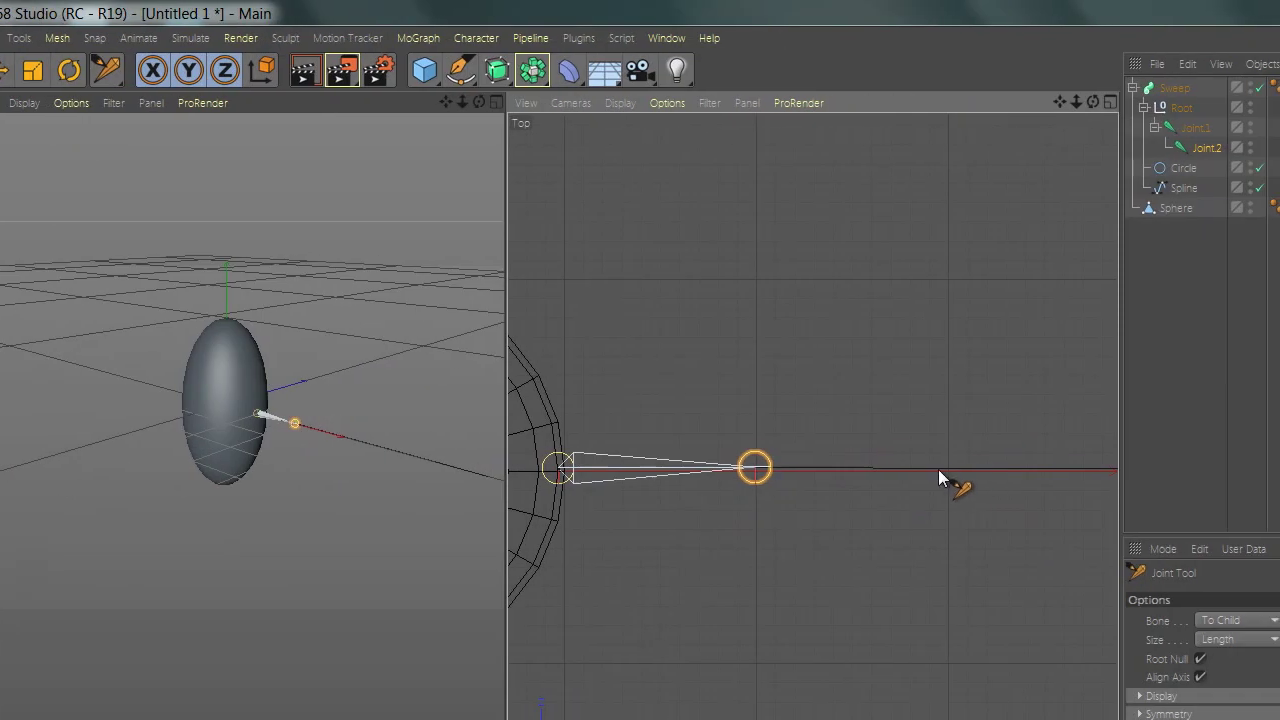
ctrl+click(1085, 467)
scroll(899, 470, down, 2)
scroll(770, 471, down, 2)
scroll(900, 470, up, 2)
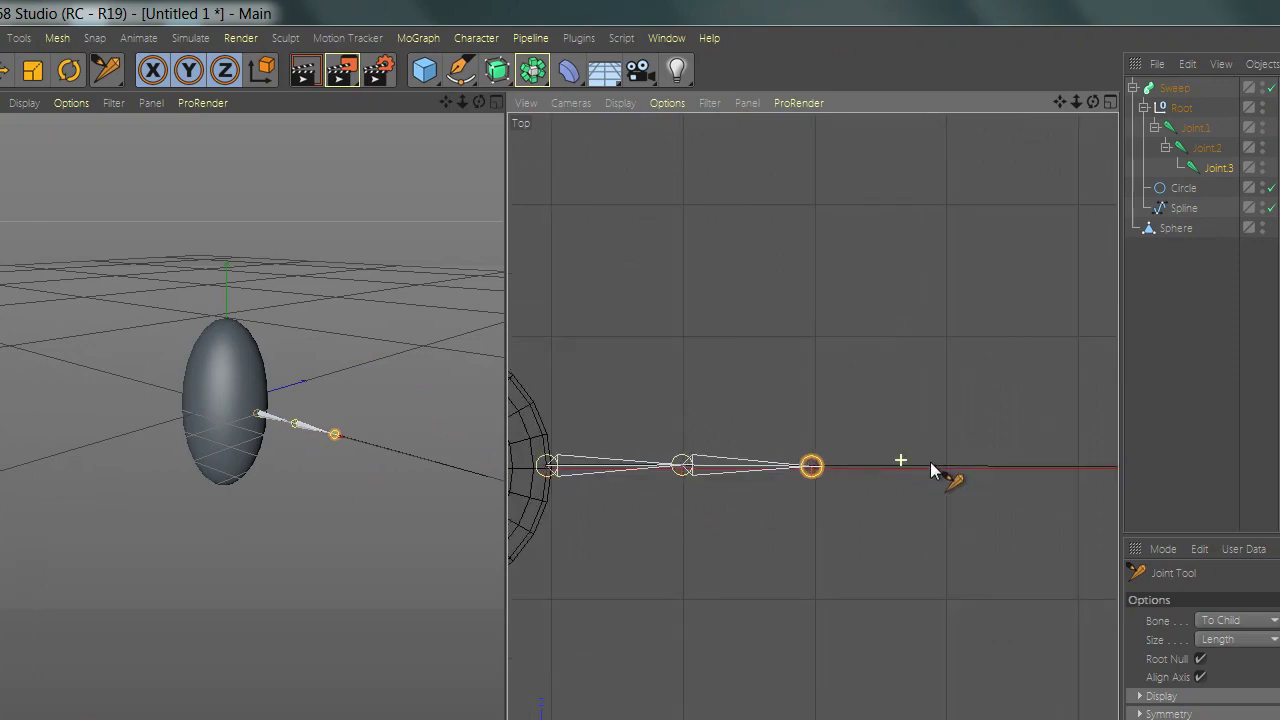
ctrl+click(942, 467)
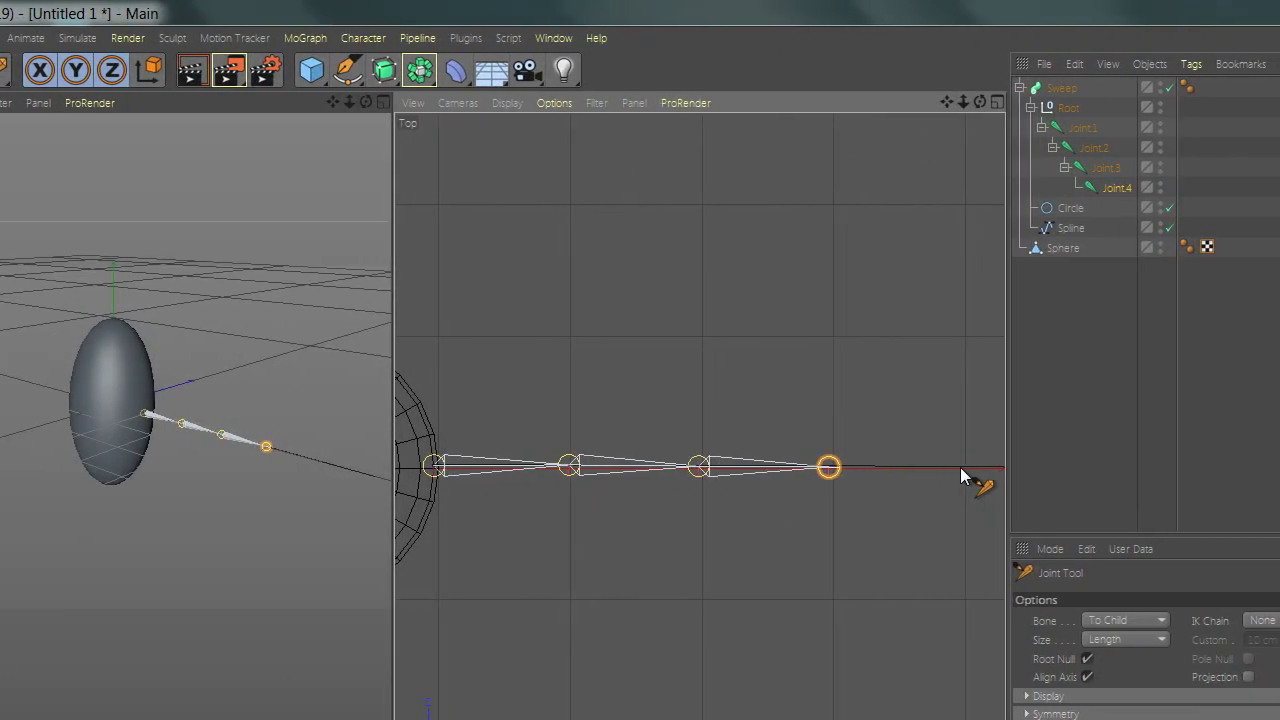
ctrl+click(1073, 467)
scroll(896, 469, down, 2)
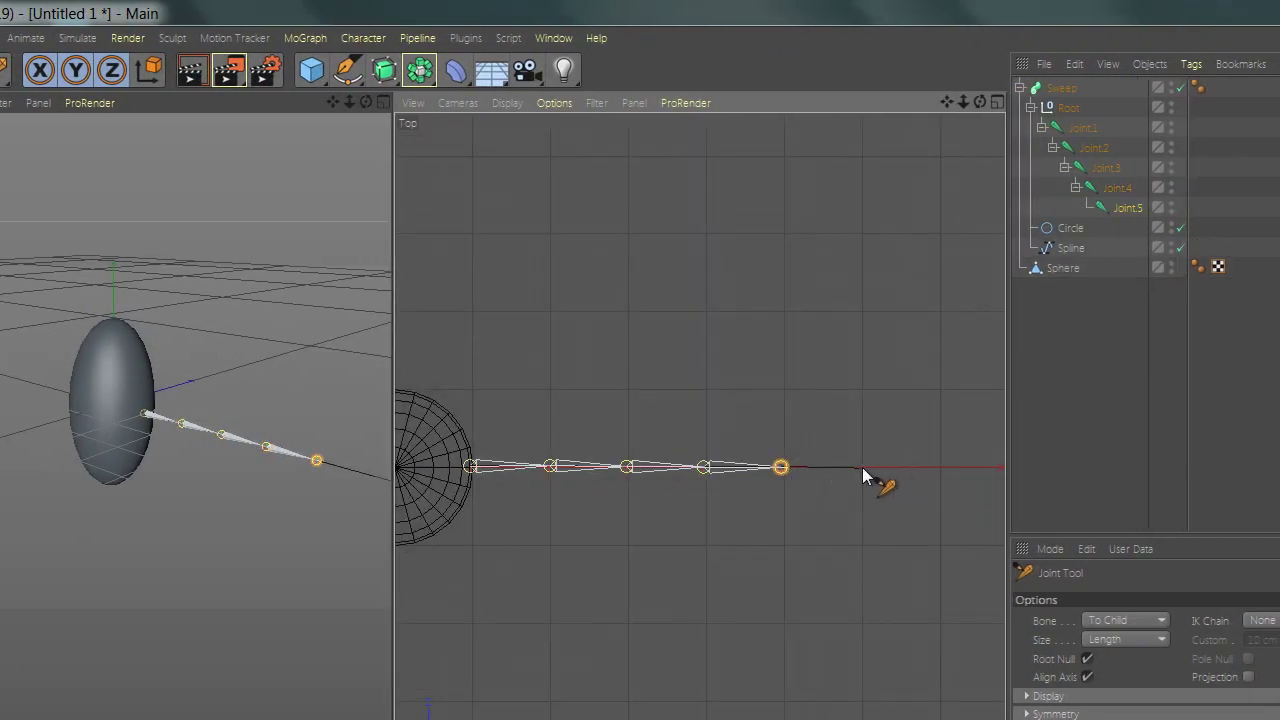
ctrl+click(865, 476)
scroll(757, 478, down, 1)
scroll(757, 478, down, 3)
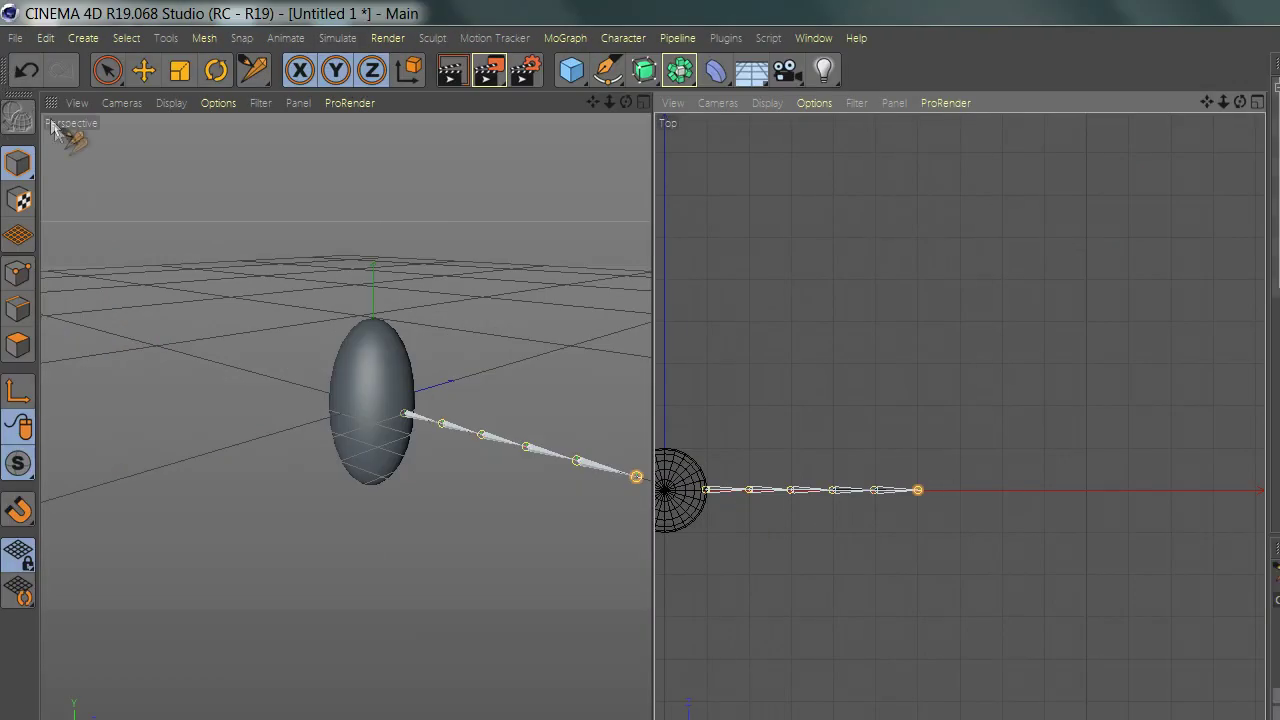
Step: Move the joint chain's Root out of the Sweep, and convert the Sweep with its splines into one polygon object
click(645, 103)
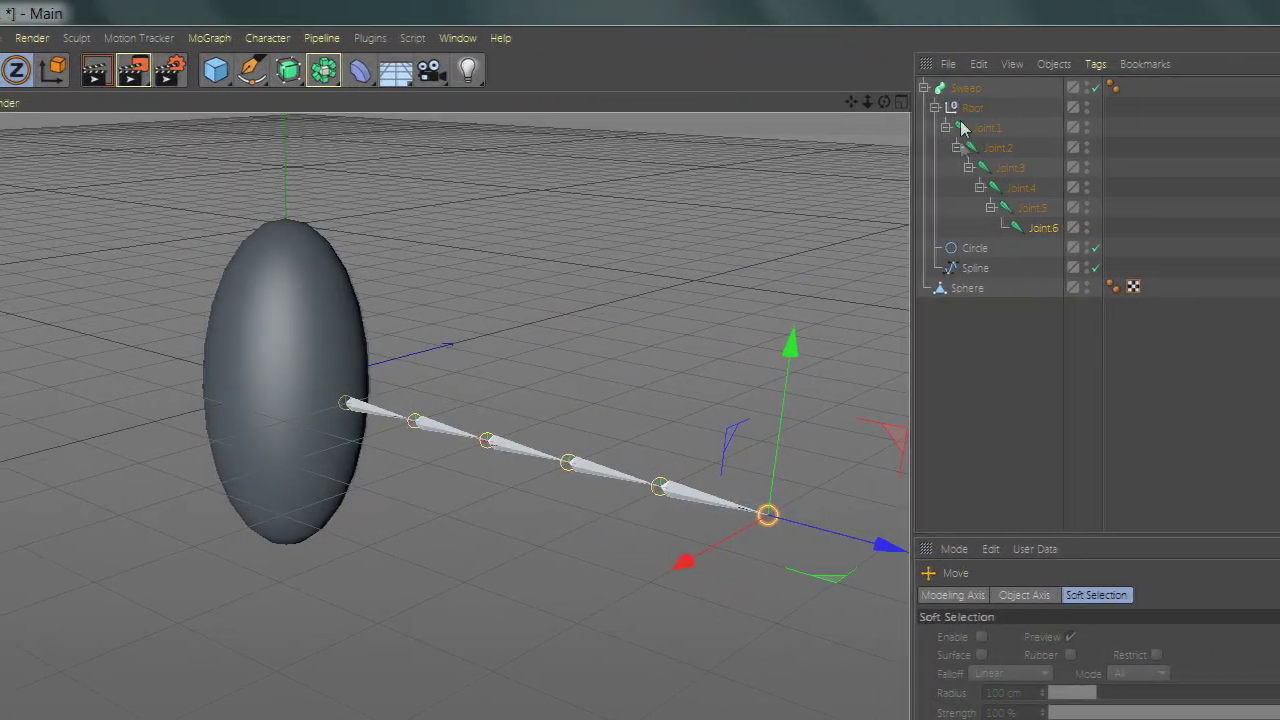
drag(961, 123, 996, 372)
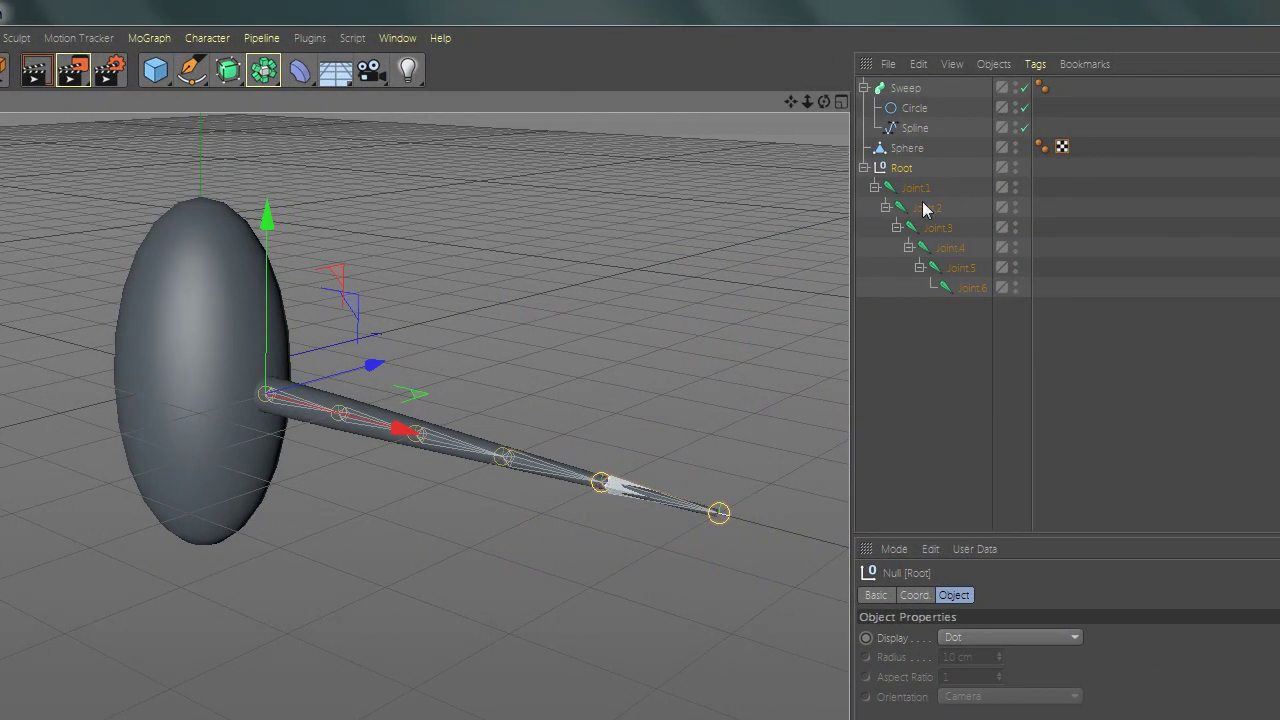
click(942, 189)
shift+click(896, 90)
right_click(893, 94)
click(929, 409)
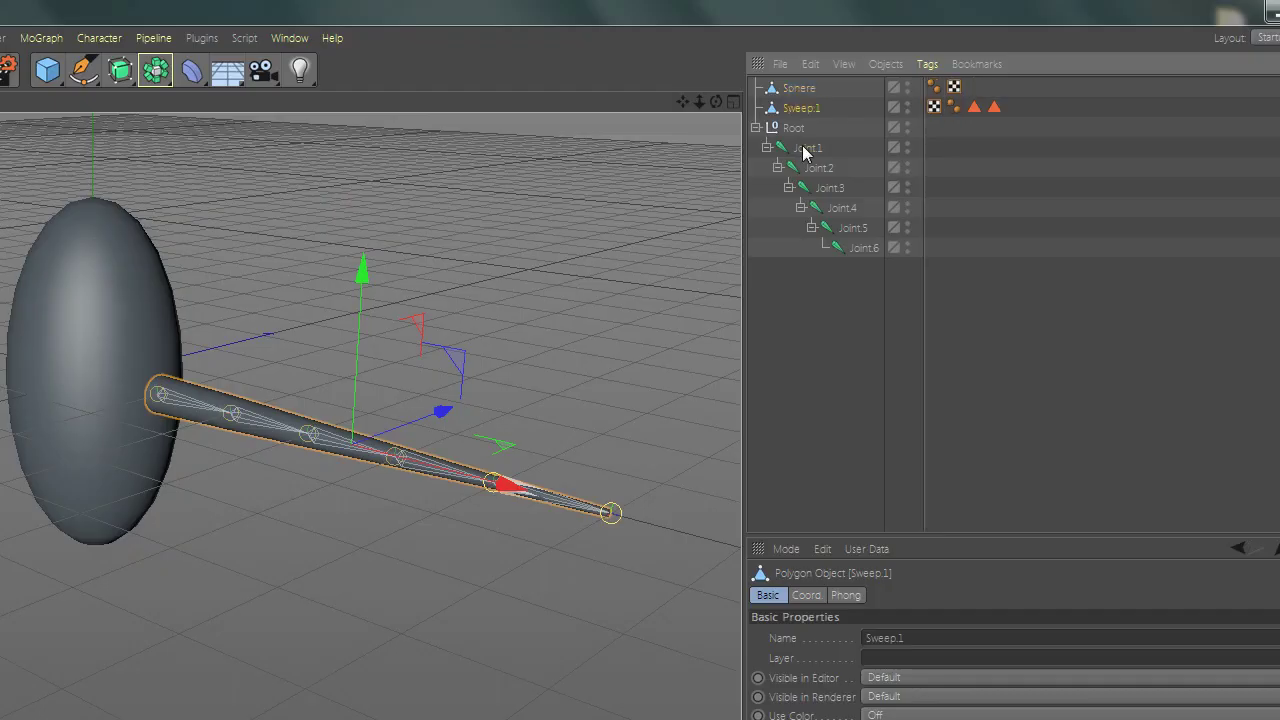
Step: Bind the limb mesh Sweep.1 to Joint.1 through Joint.6, and collapse the resulting hierarchies
click(805, 149)
shift+click(866, 250)
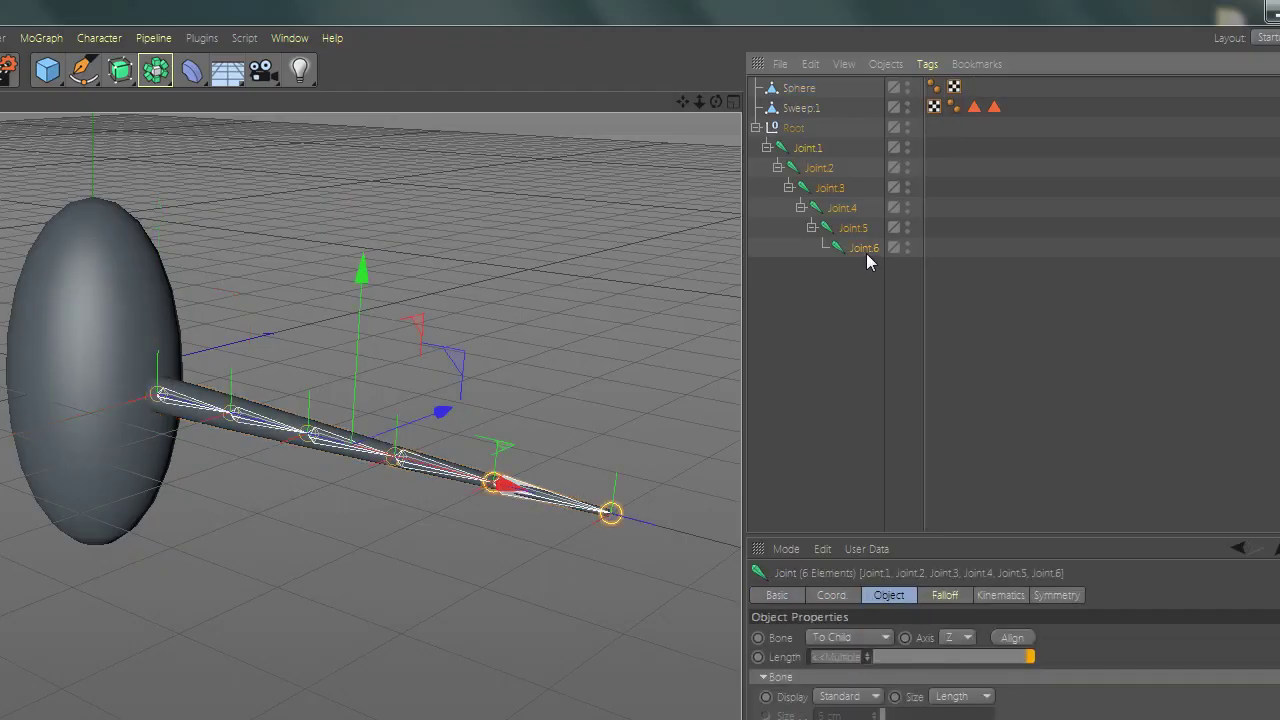
ctrl+click(801, 107)
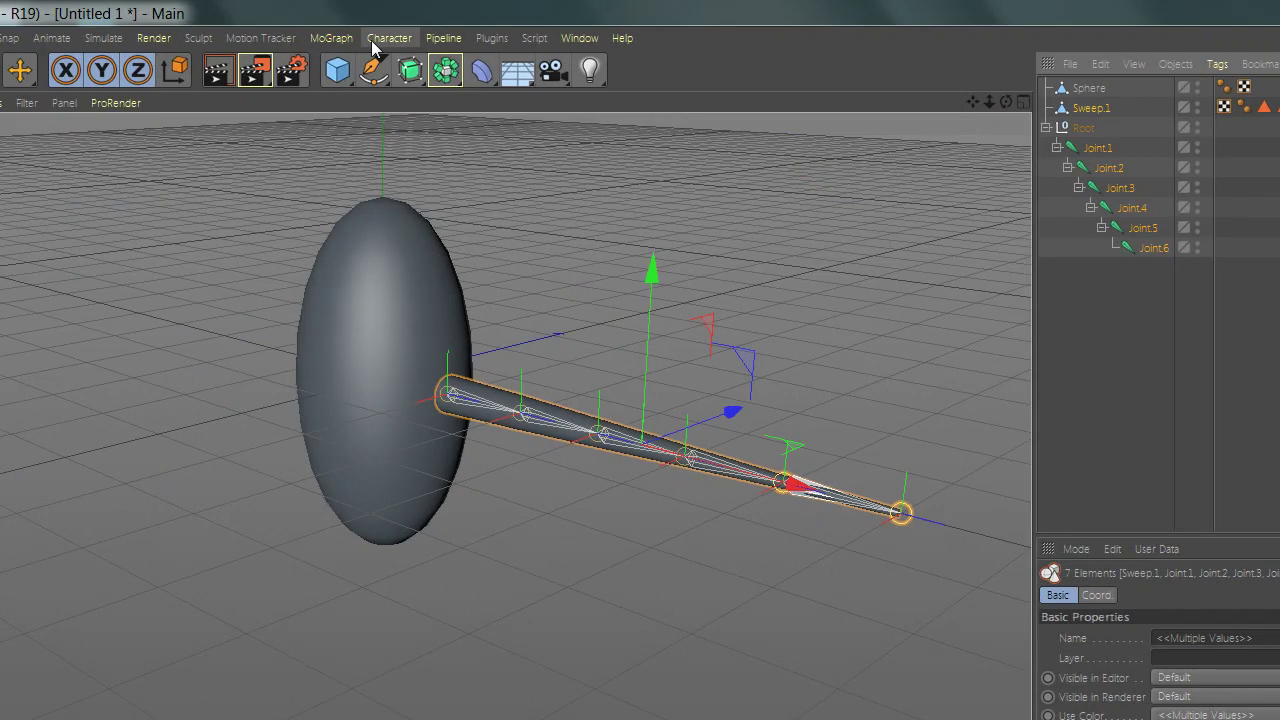
click(389, 38)
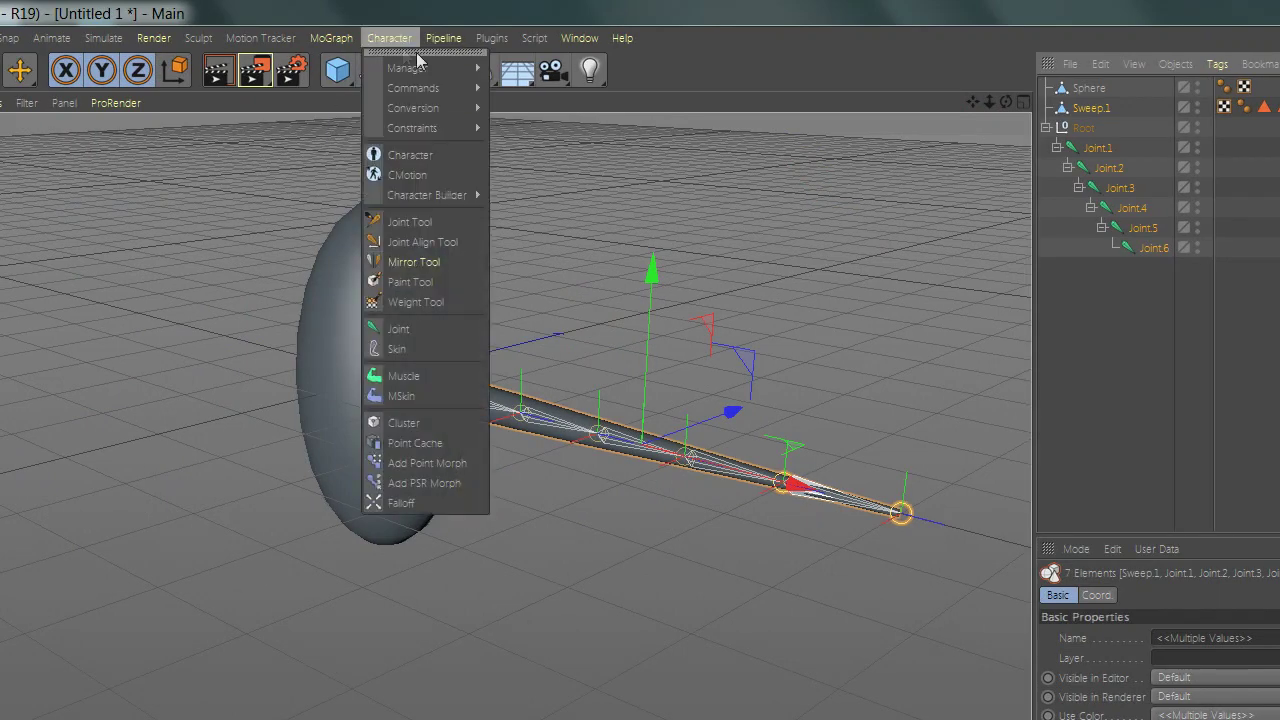
mouse_move(434, 77)
click(505, 111)
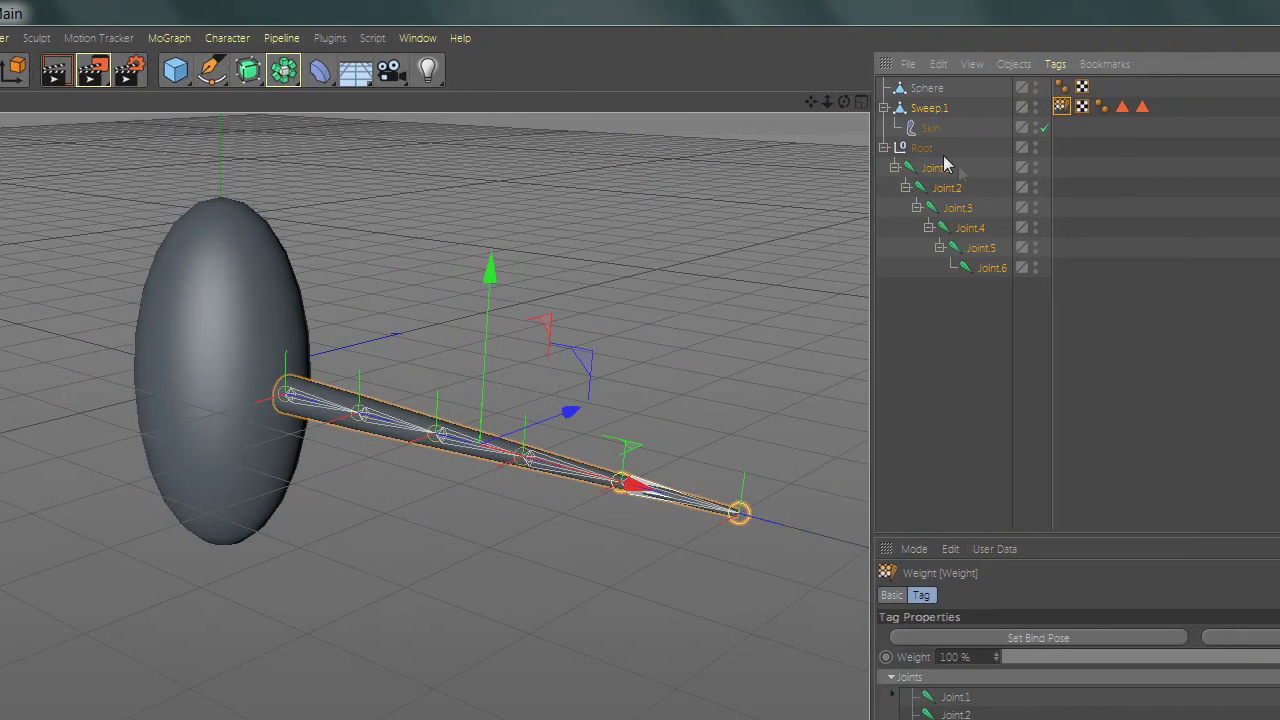
click(885, 127)
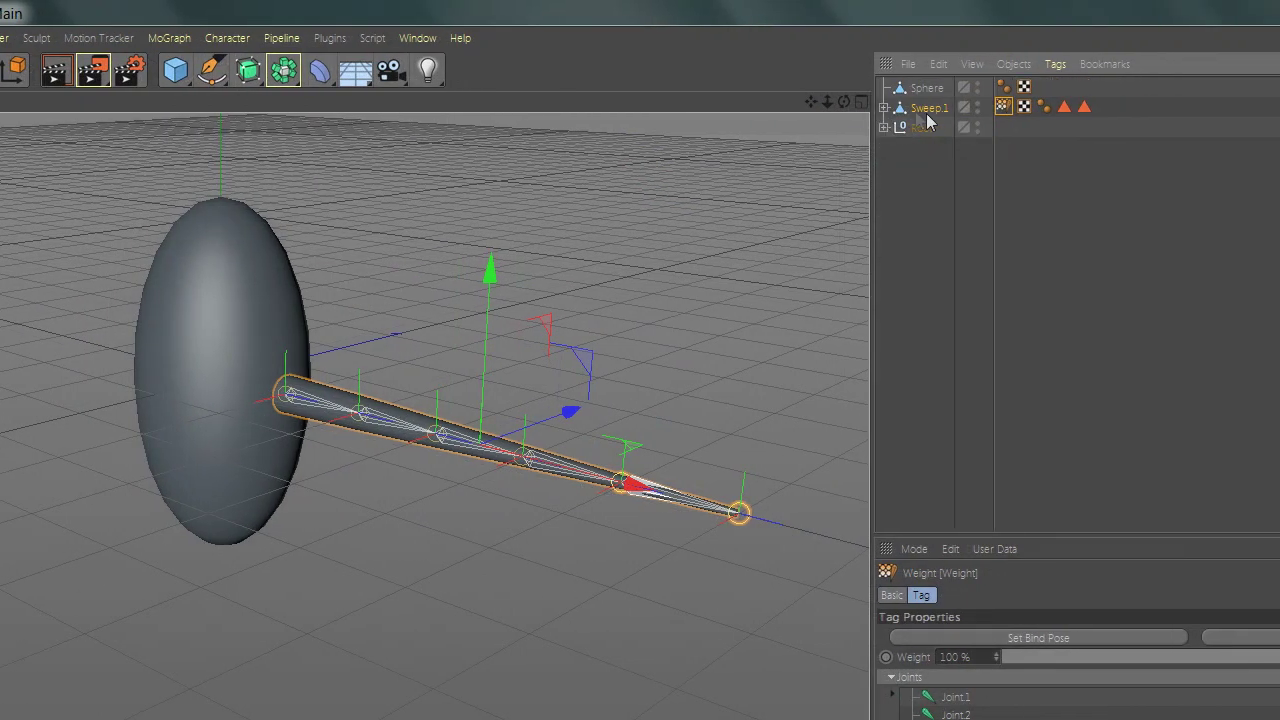
Step: Add a Subdivision Surface and nest Sweep.1 and Root together inside it
drag(323, 76, 420, 107)
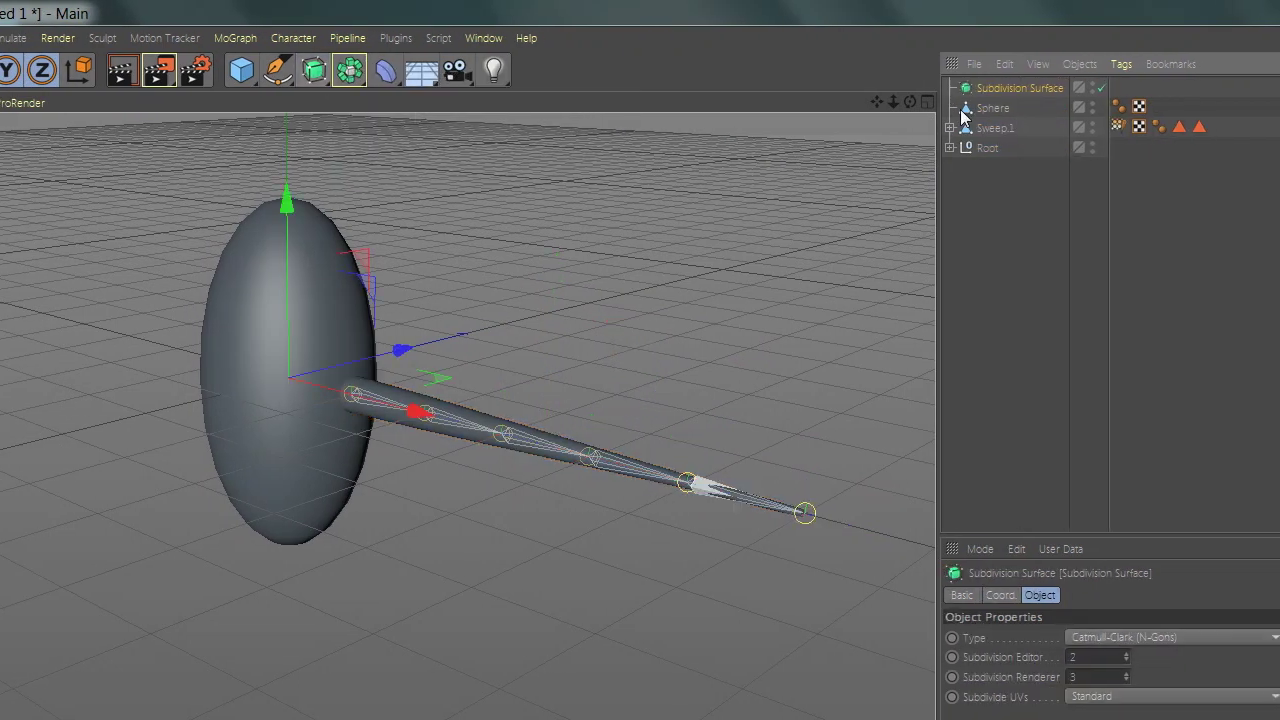
click(1000, 127)
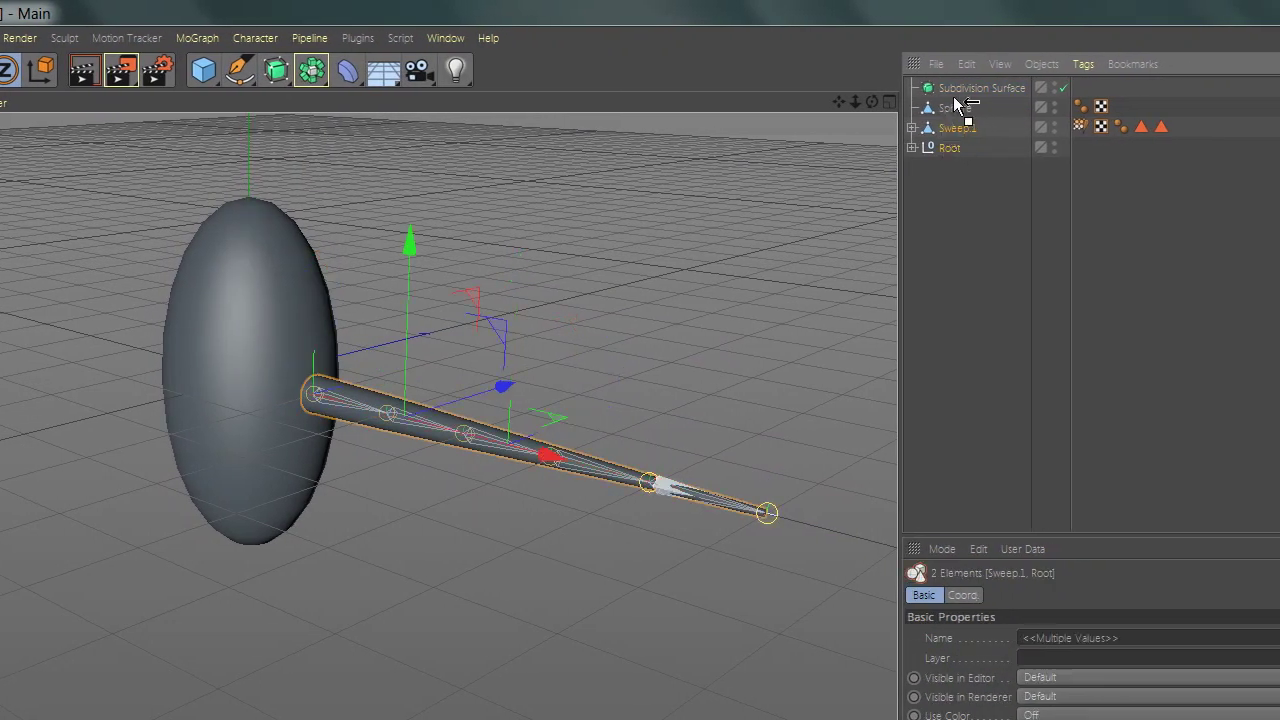
drag(955, 103, 961, 232)
scroll(157, 419, down, 4)
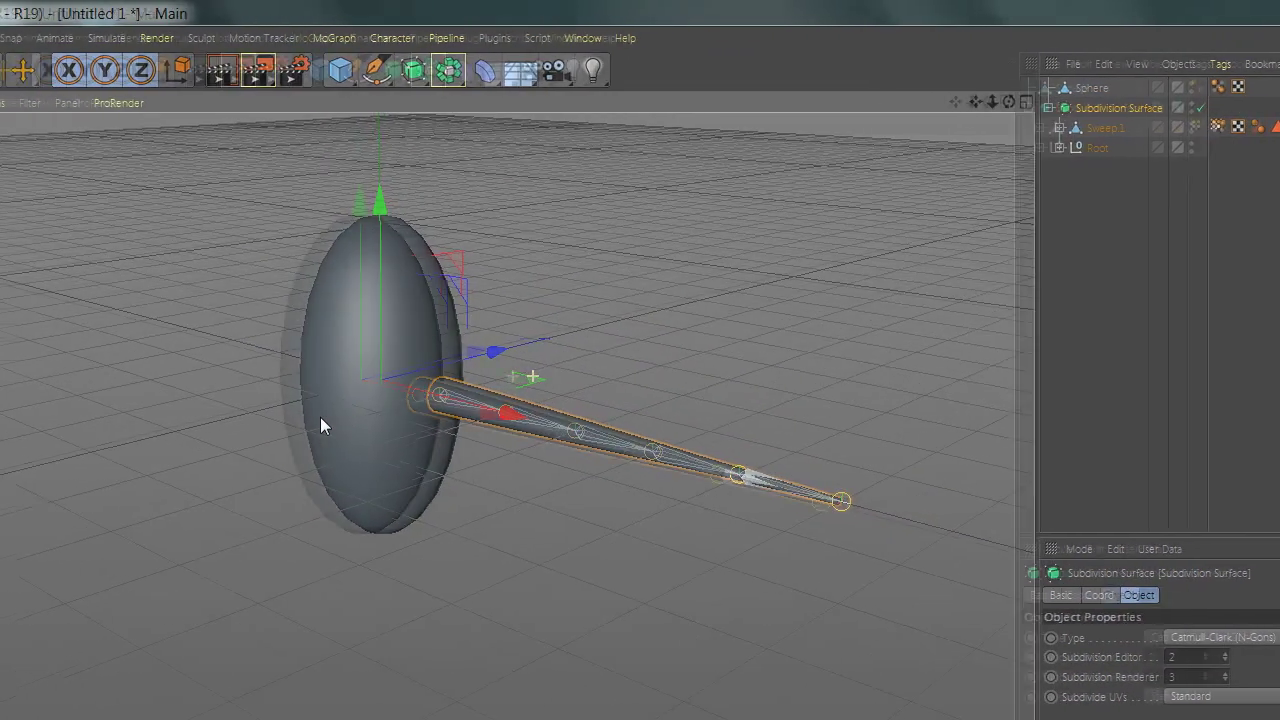
scroll(269, 394, up, 1)
Step: Add an IK tag to Joint.1 and assign Joint.6 as the chain's End
click(918, 148)
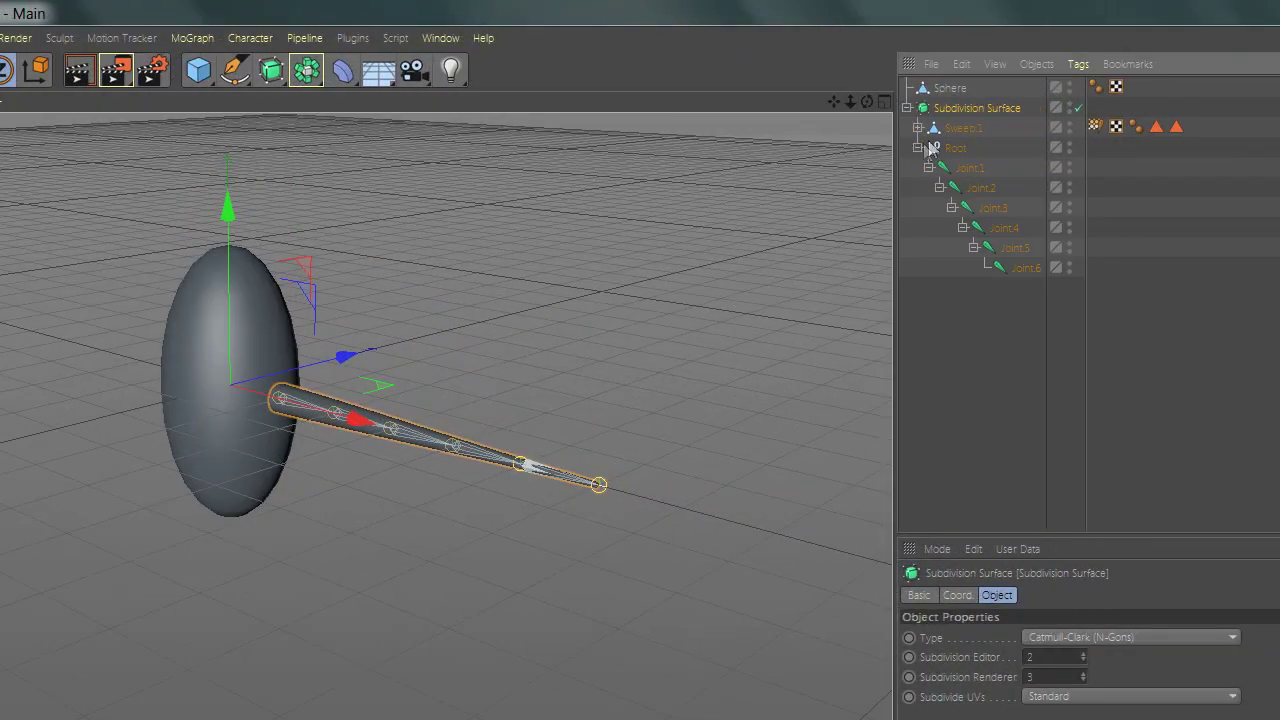
click(965, 170)
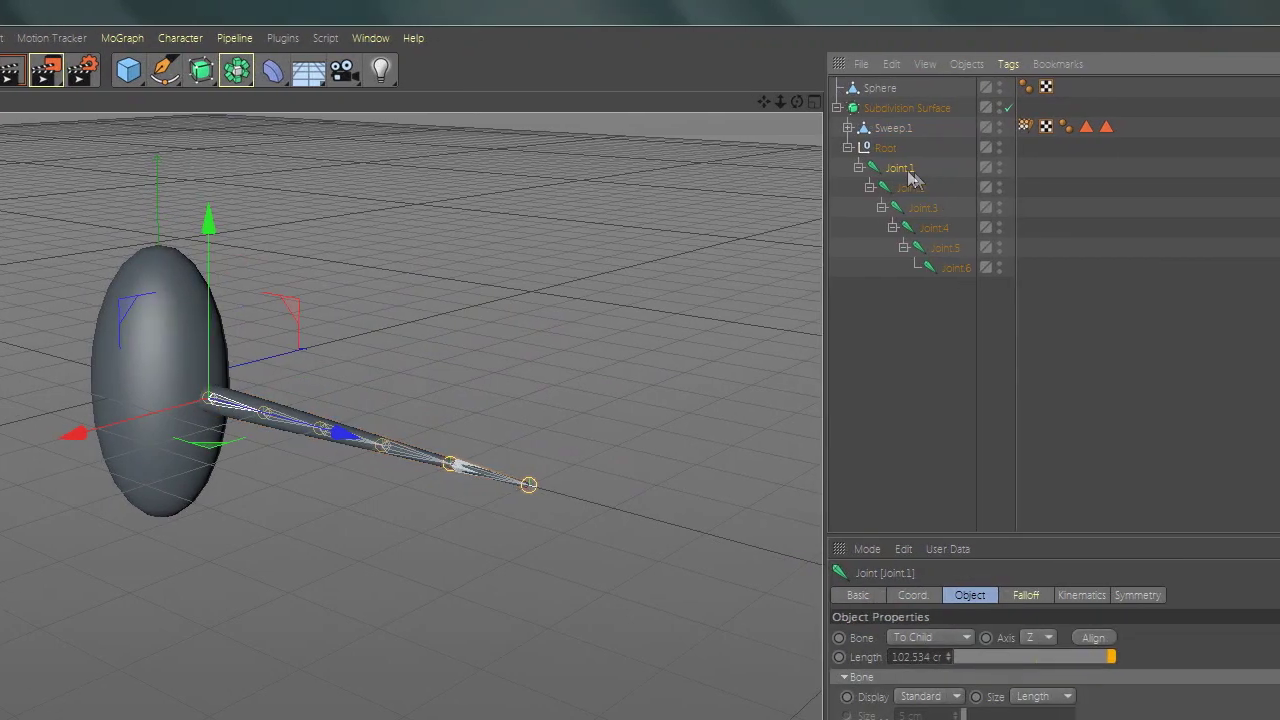
right_click(981, 175)
mouse_move(1037, 204)
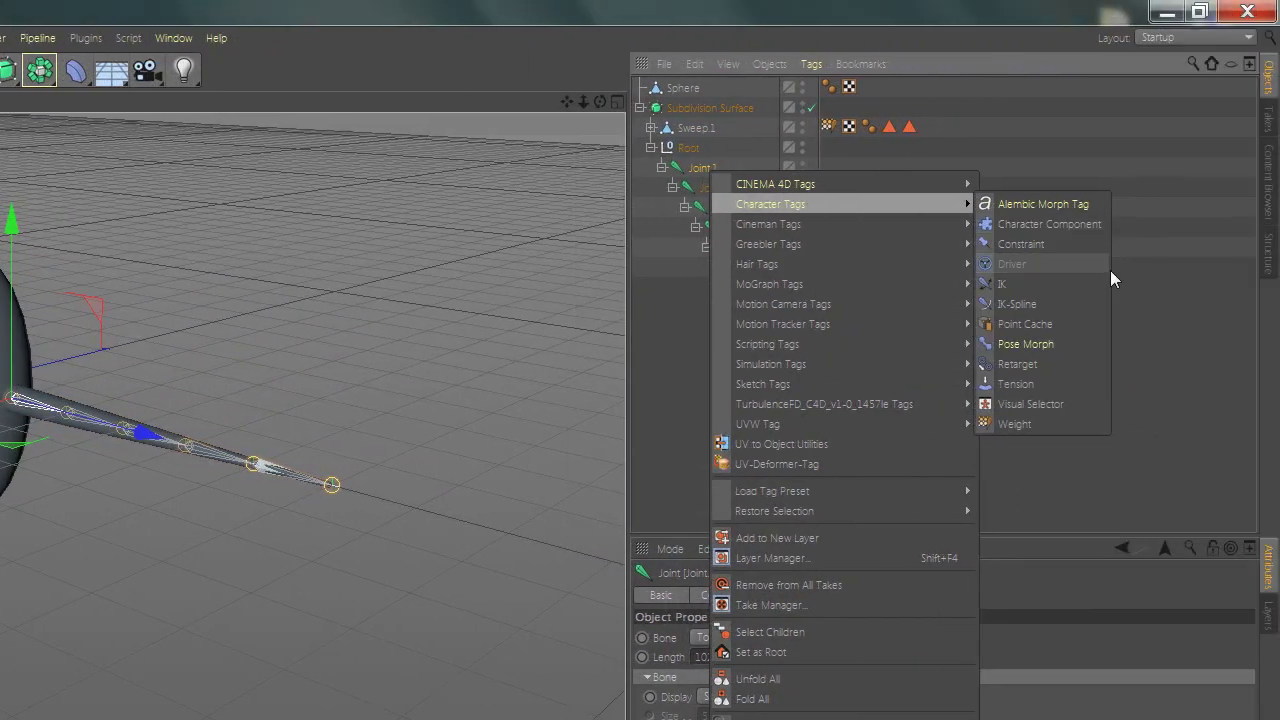
click(1080, 284)
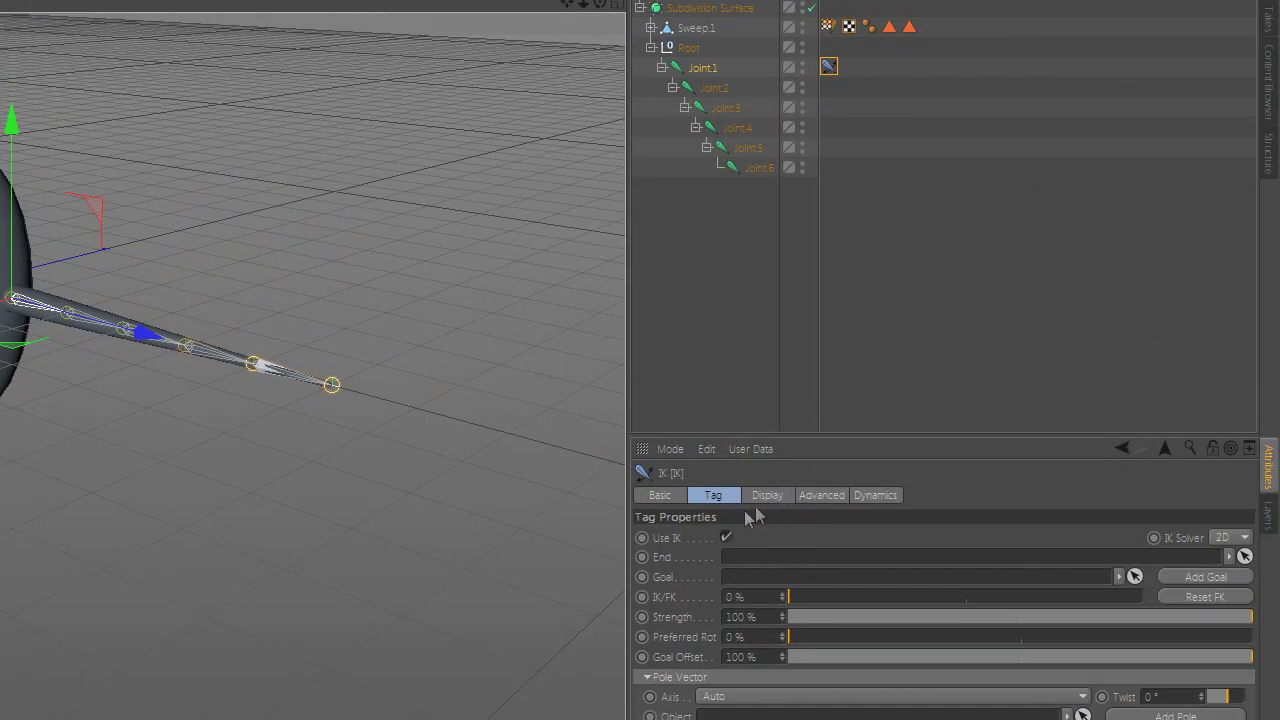
drag(752, 211, 781, 600)
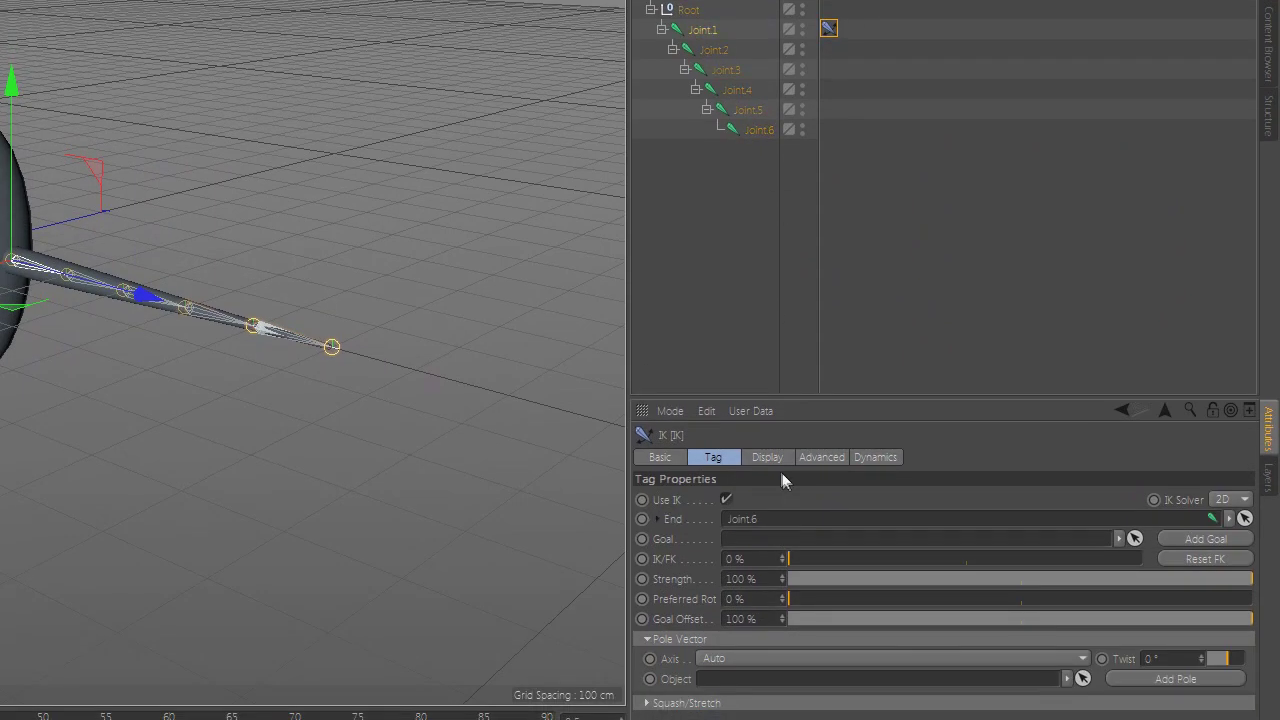
Step: Enable dynamics on the IK tag with a Drag of 35 %, and play the animation to test the limb's motion
click(875, 457)
click(704, 499)
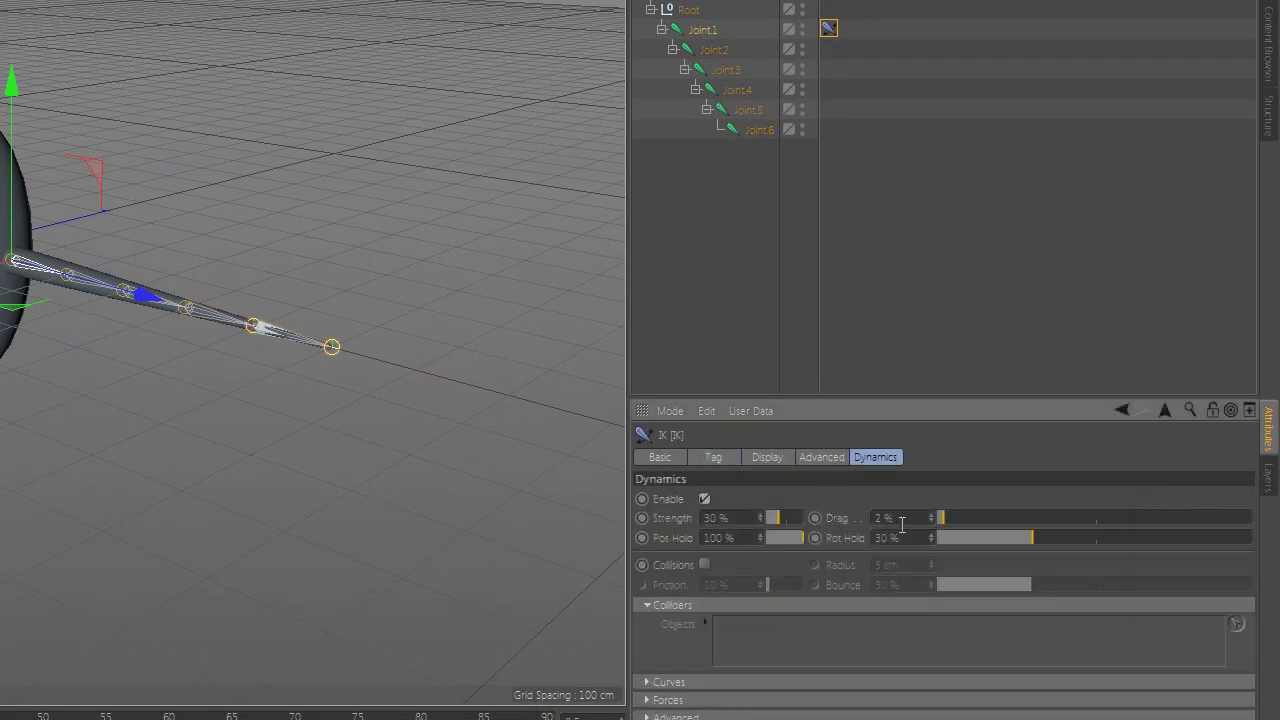
text(33)
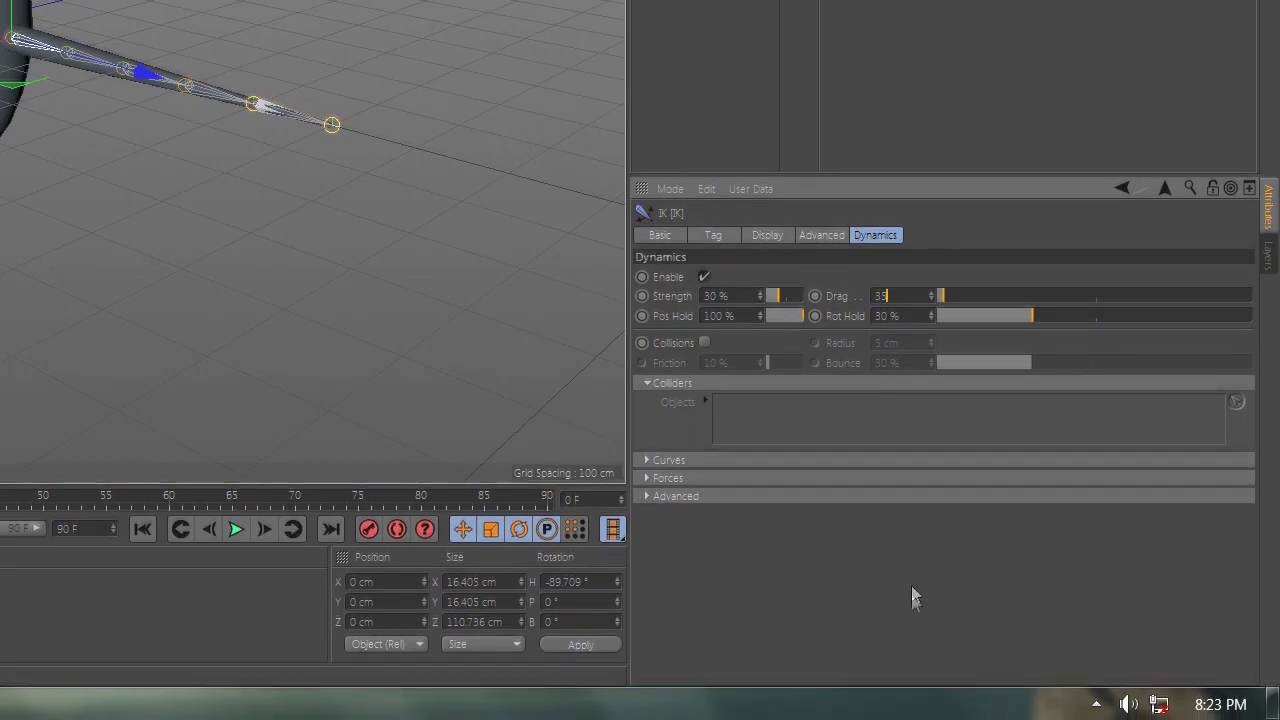
key(Return)
click(237, 530)
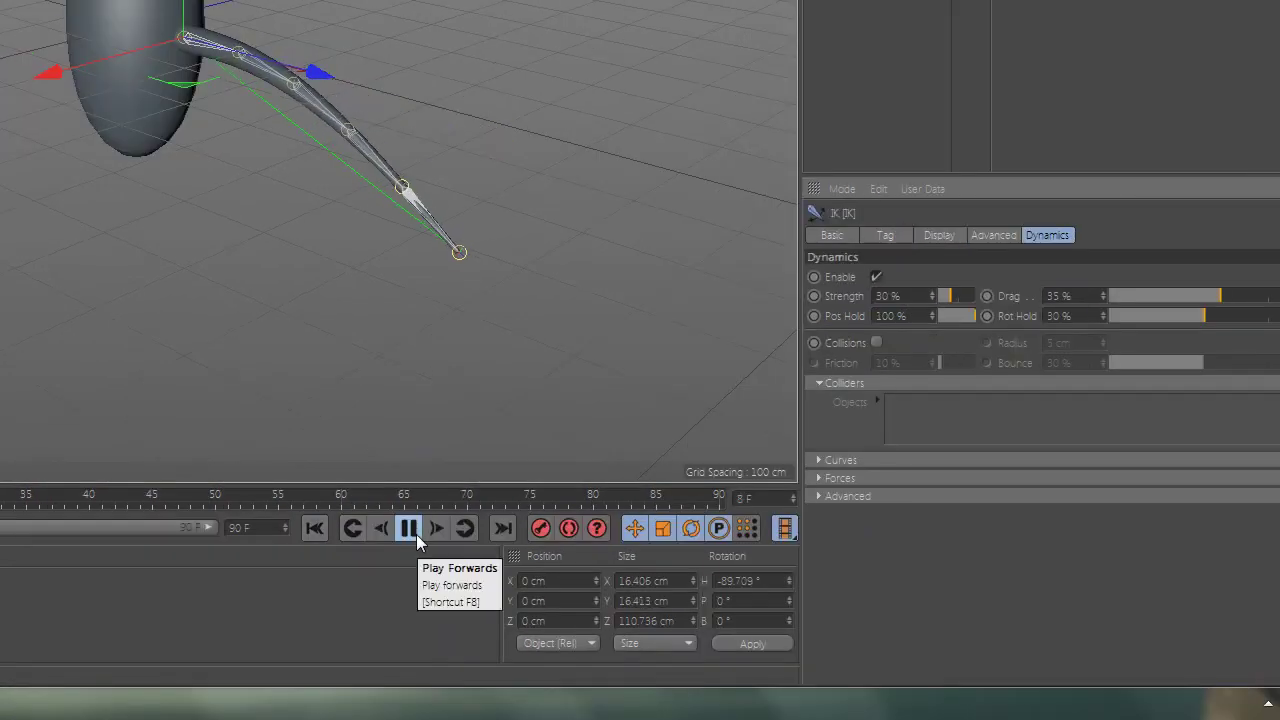
click(412, 530)
click(316, 530)
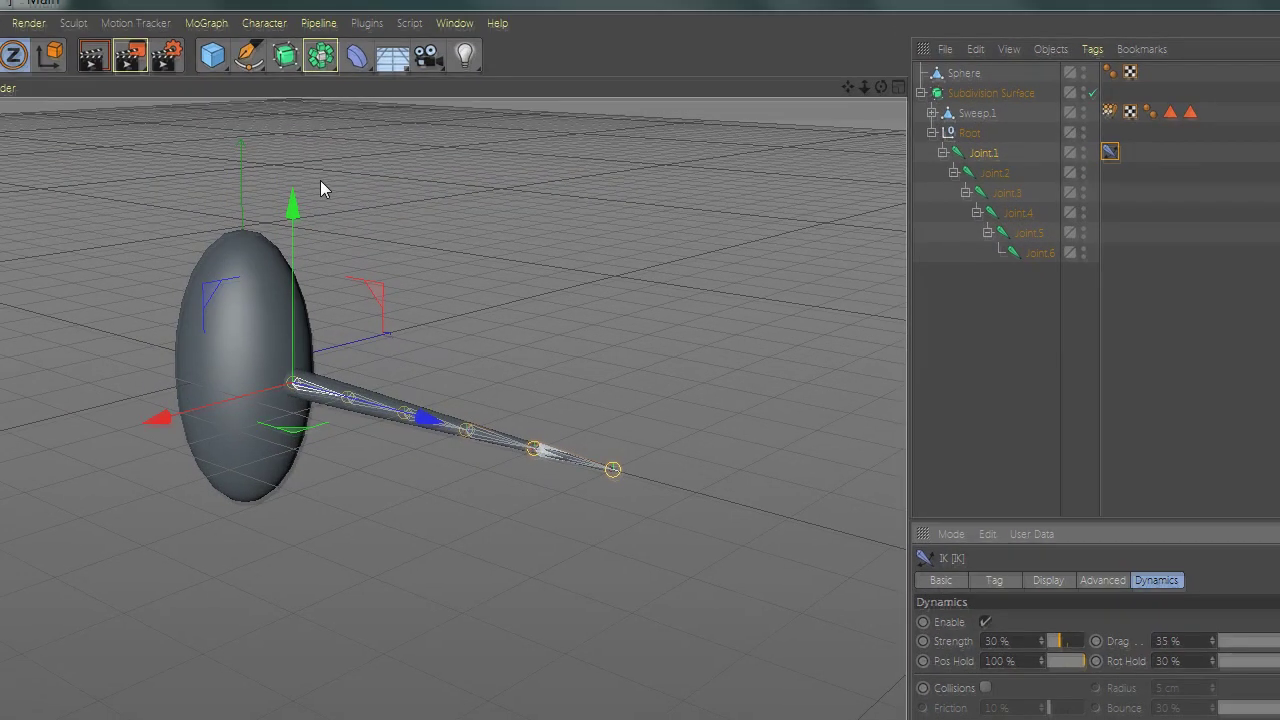
Step: Lower Joint.1 about 102 cm so the limb starts at the lower part of the body
drag(320, 204, 322, 280)
alt+drag(364, 463, 496, 456)
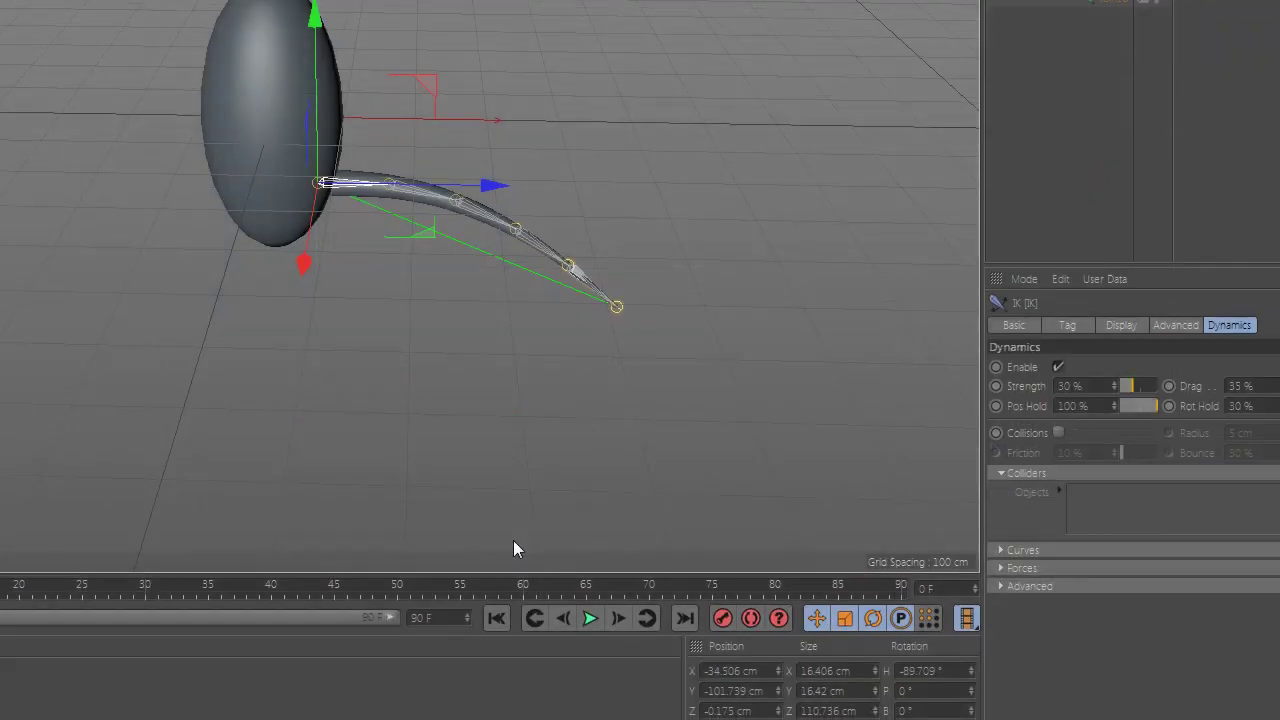
click(491, 538)
scroll(344, 473, up, 2)
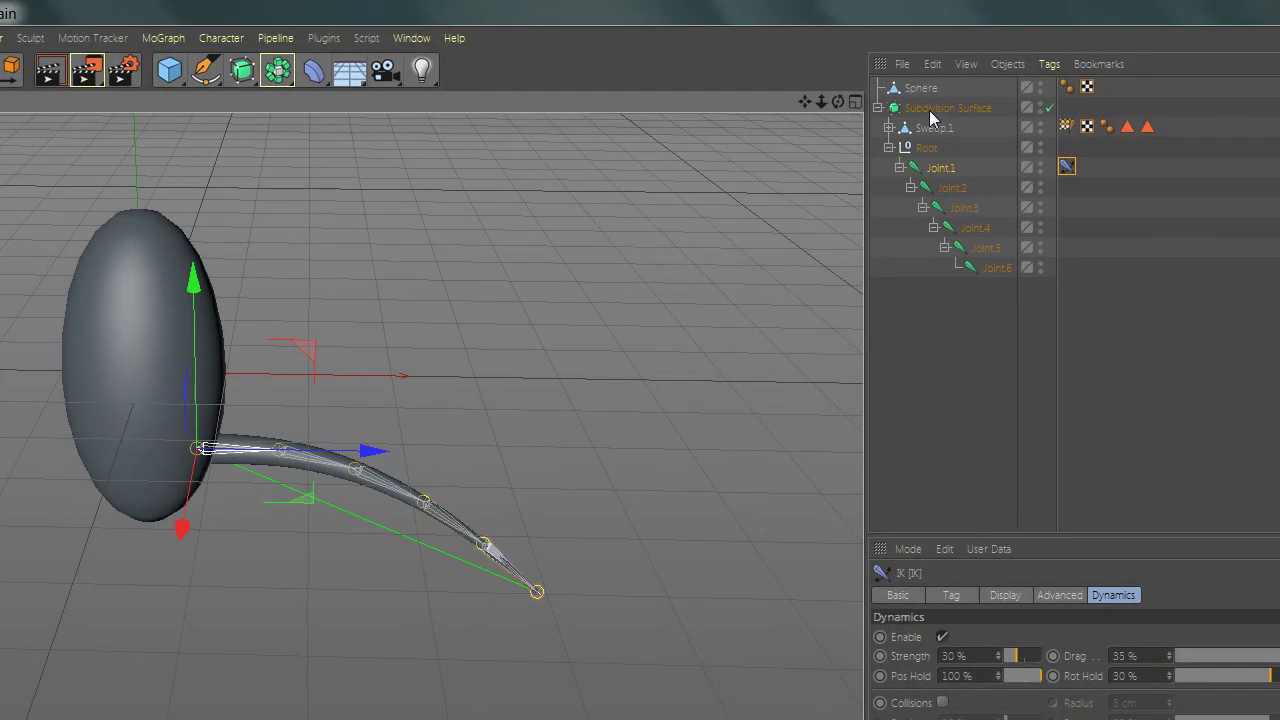
Step: Add a MoGraph Cloner and nest the limb's Subdivision Surface inside it
click(988, 108)
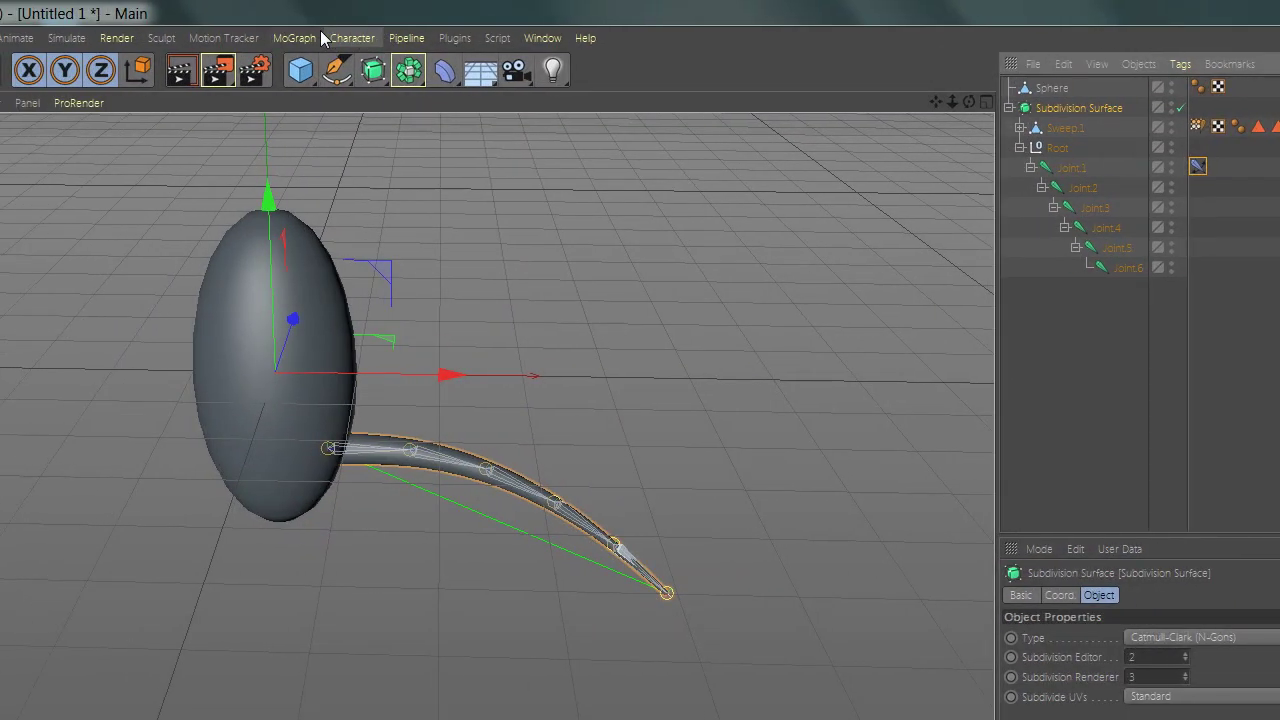
click(246, 38)
click(350, 256)
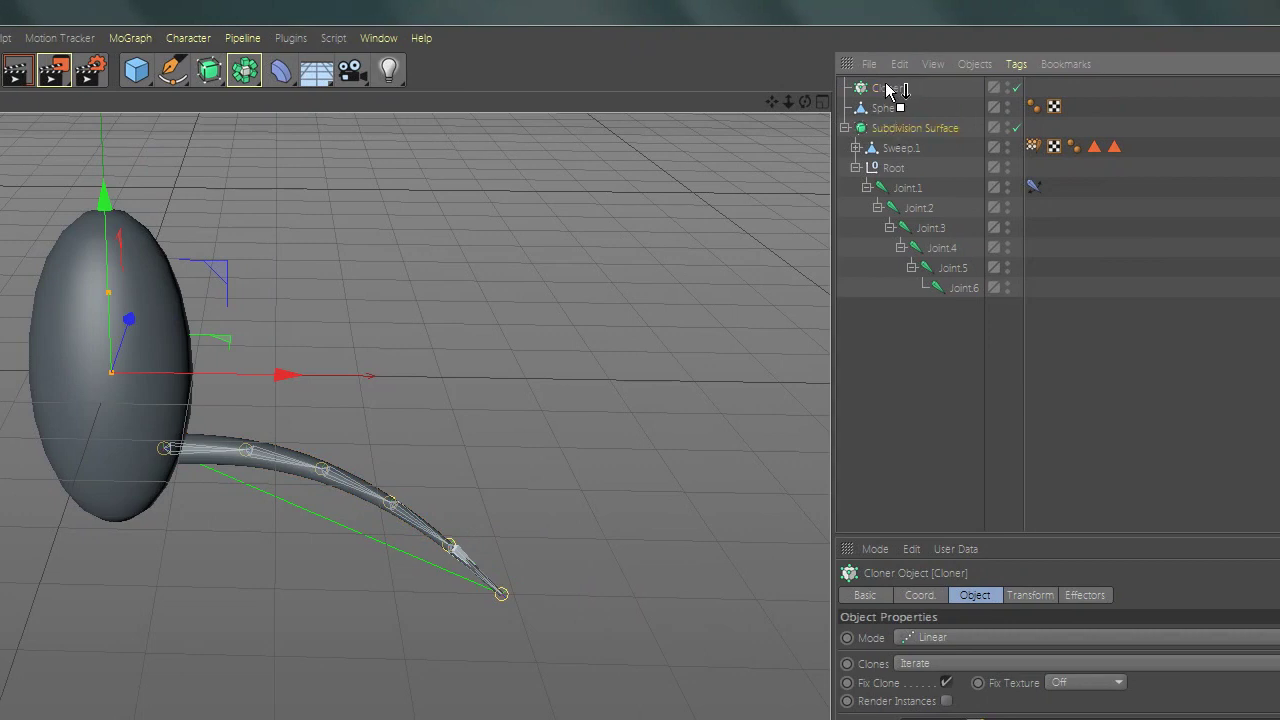
drag(885, 92, 884, 92)
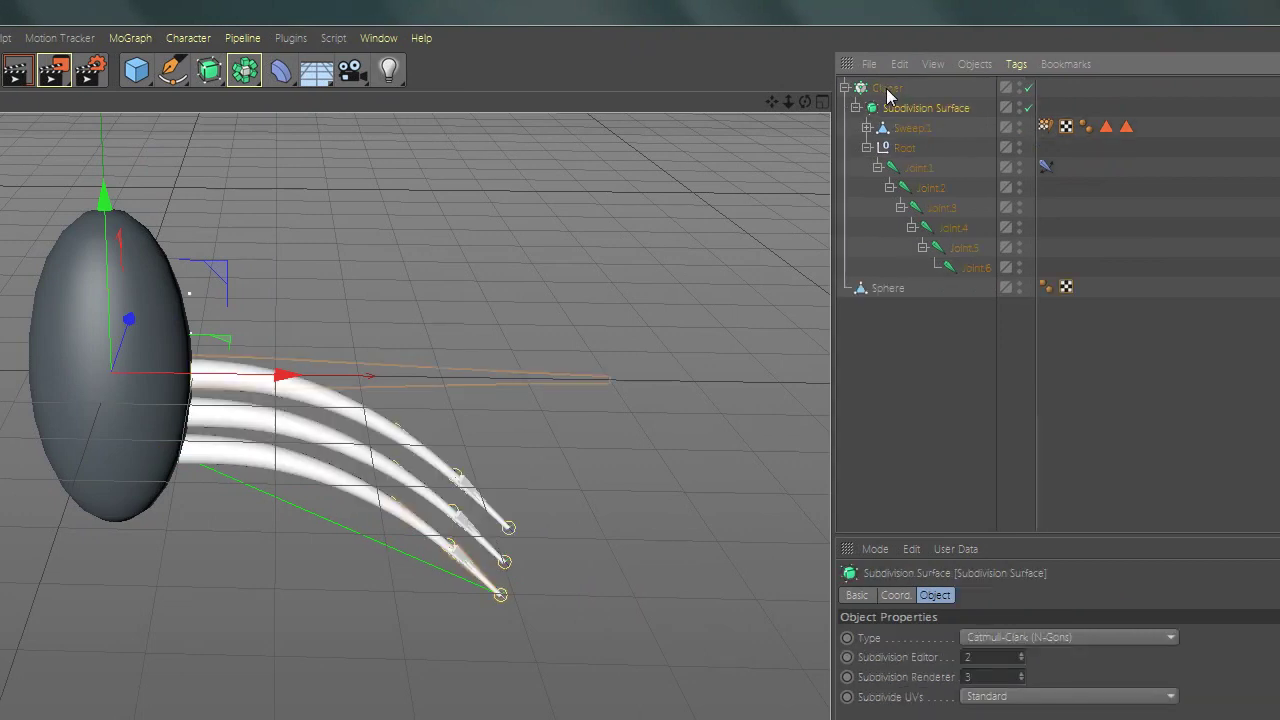
Step: Set the Cloner to Radial mode with Random clones, a radius of 0 cm and the XZ plane
drag(941, 452, 942, 455)
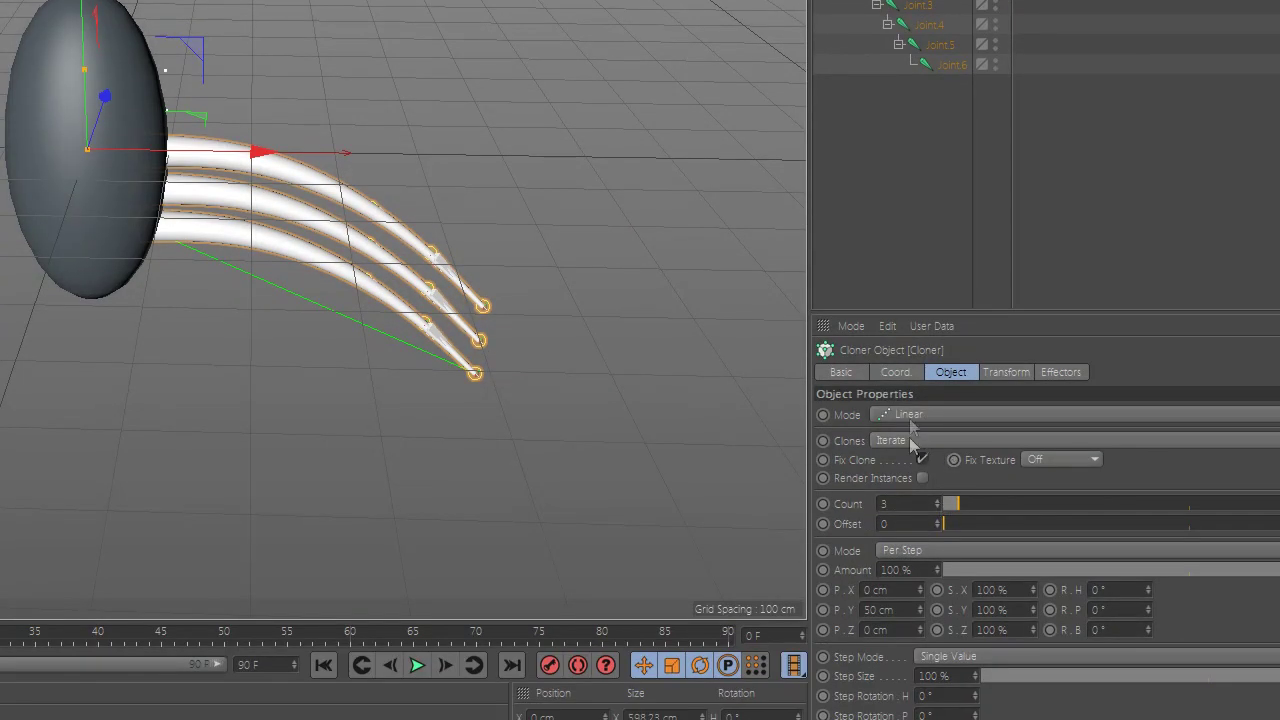
click(910, 416)
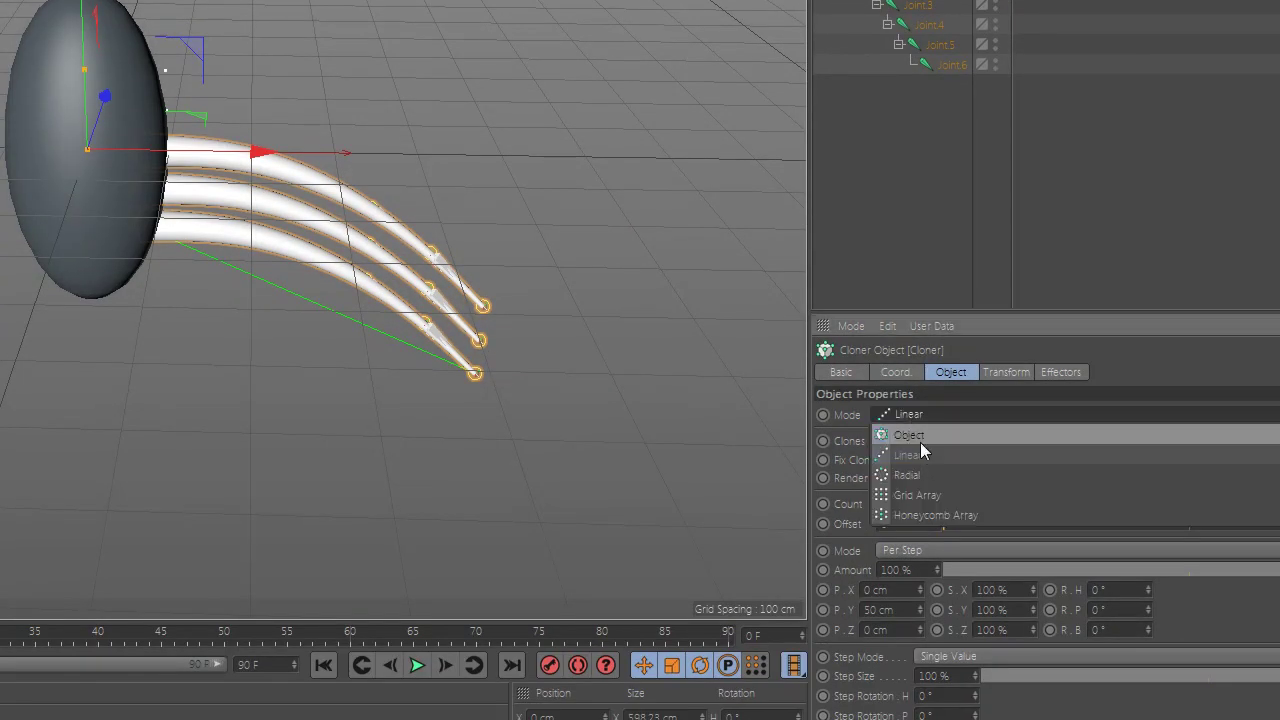
click(921, 477)
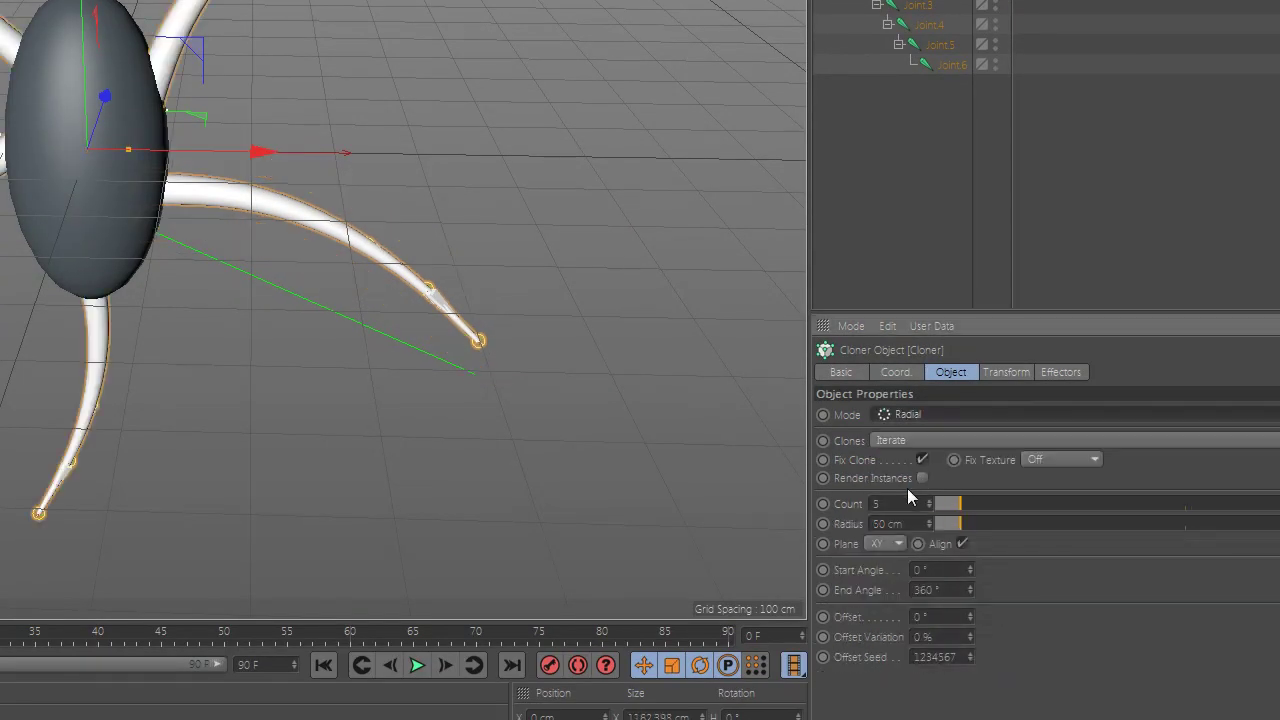
drag(916, 527, 876, 525)
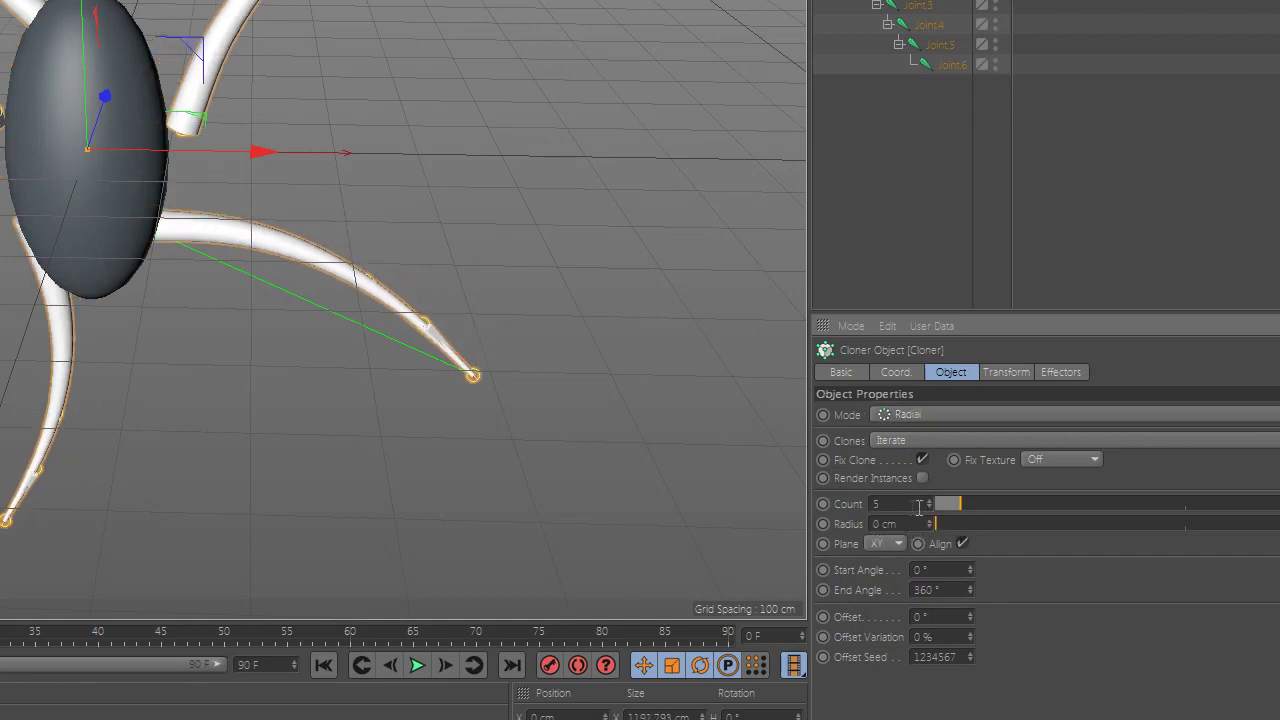
click(911, 440)
click(918, 480)
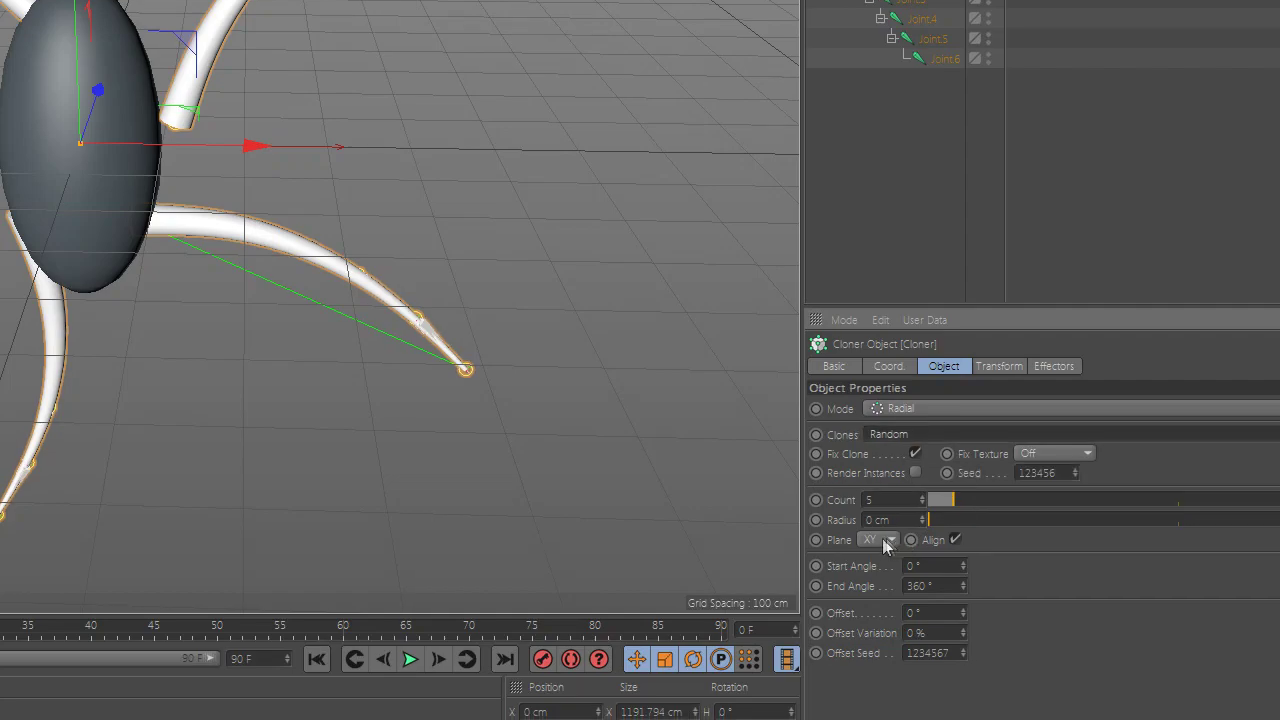
click(880, 543)
click(873, 537)
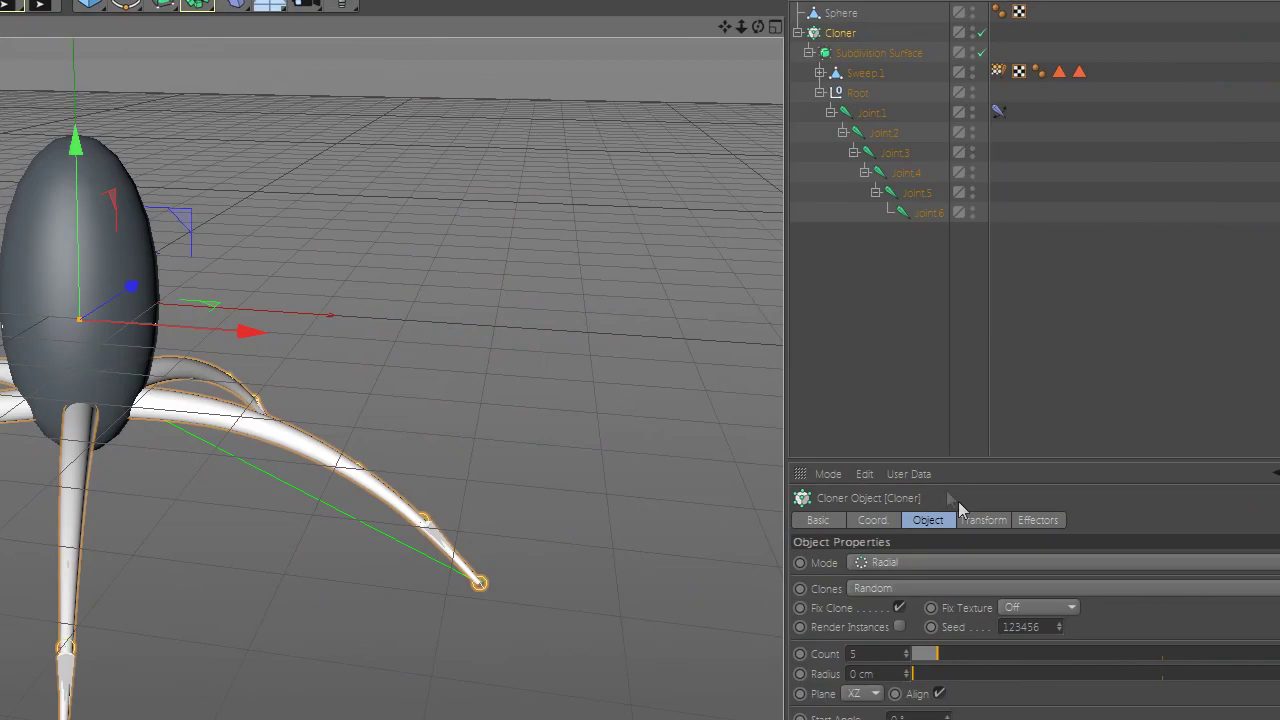
Step: Set the Cloner's R.B transform to 45° and raise the Cloner about 25 cm toward the body
click(970, 520)
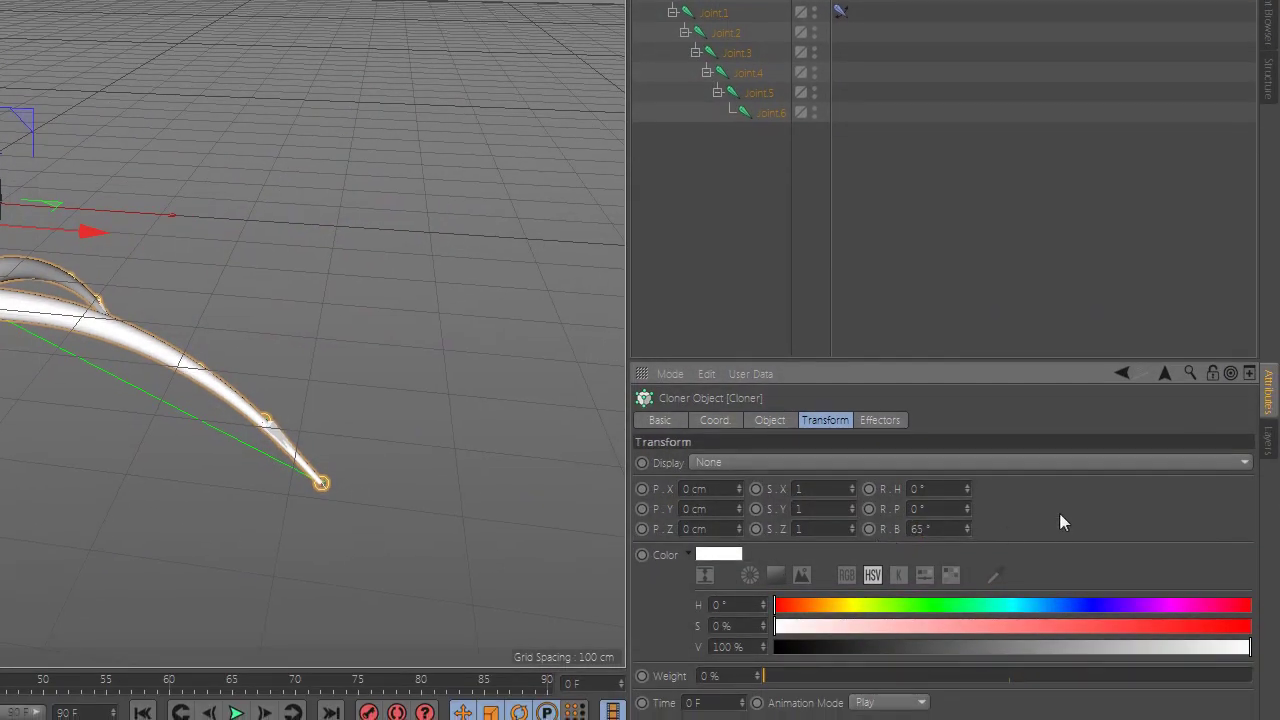
double_click(925, 528)
text(45)
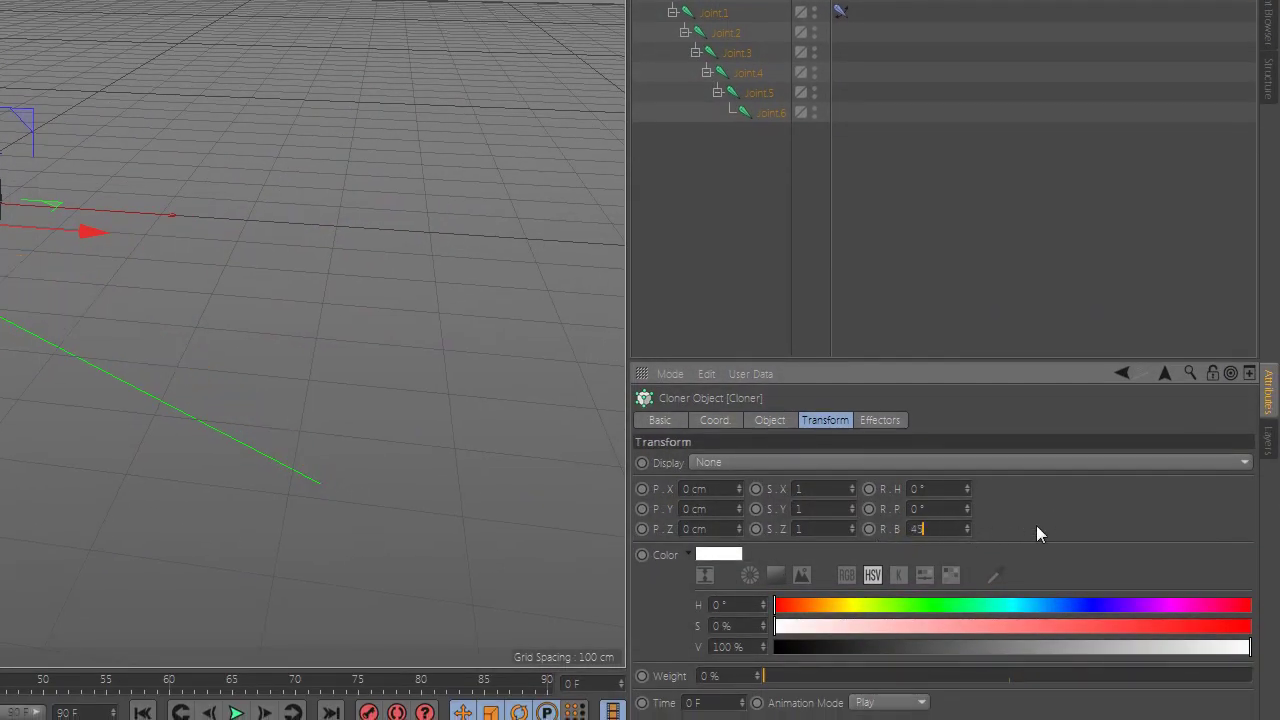
key(Return)
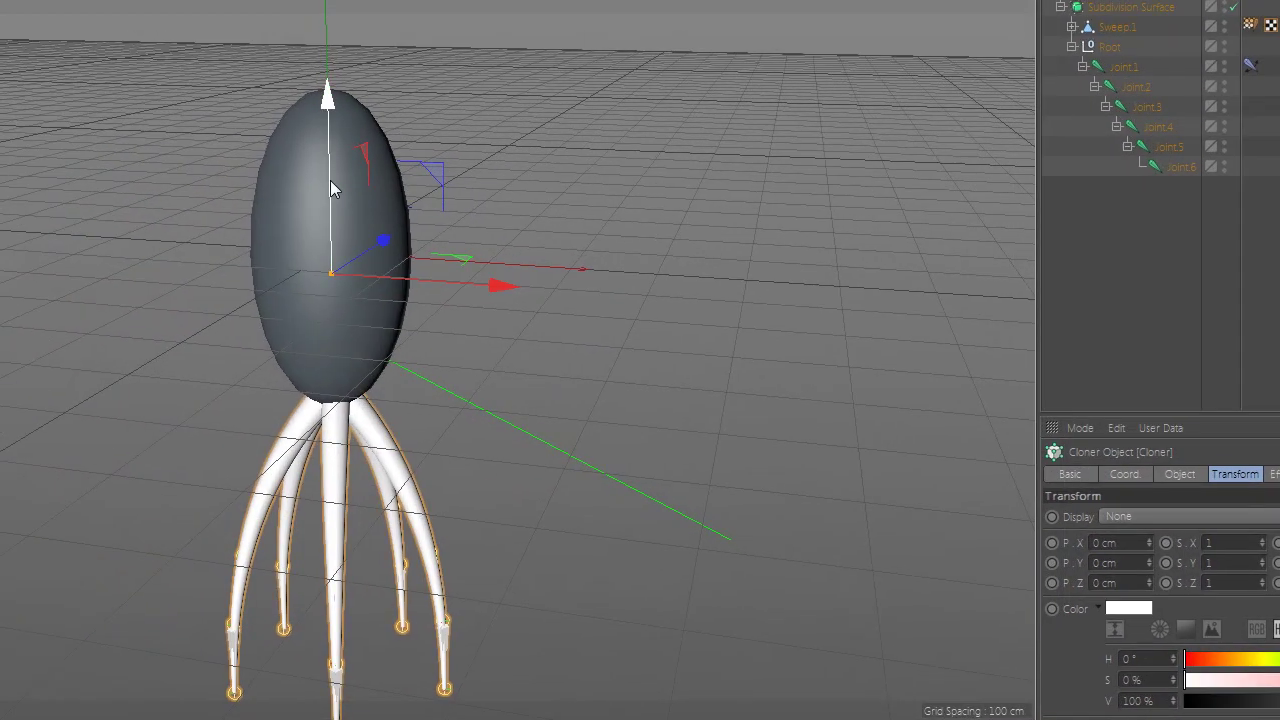
drag(331, 181, 355, 160)
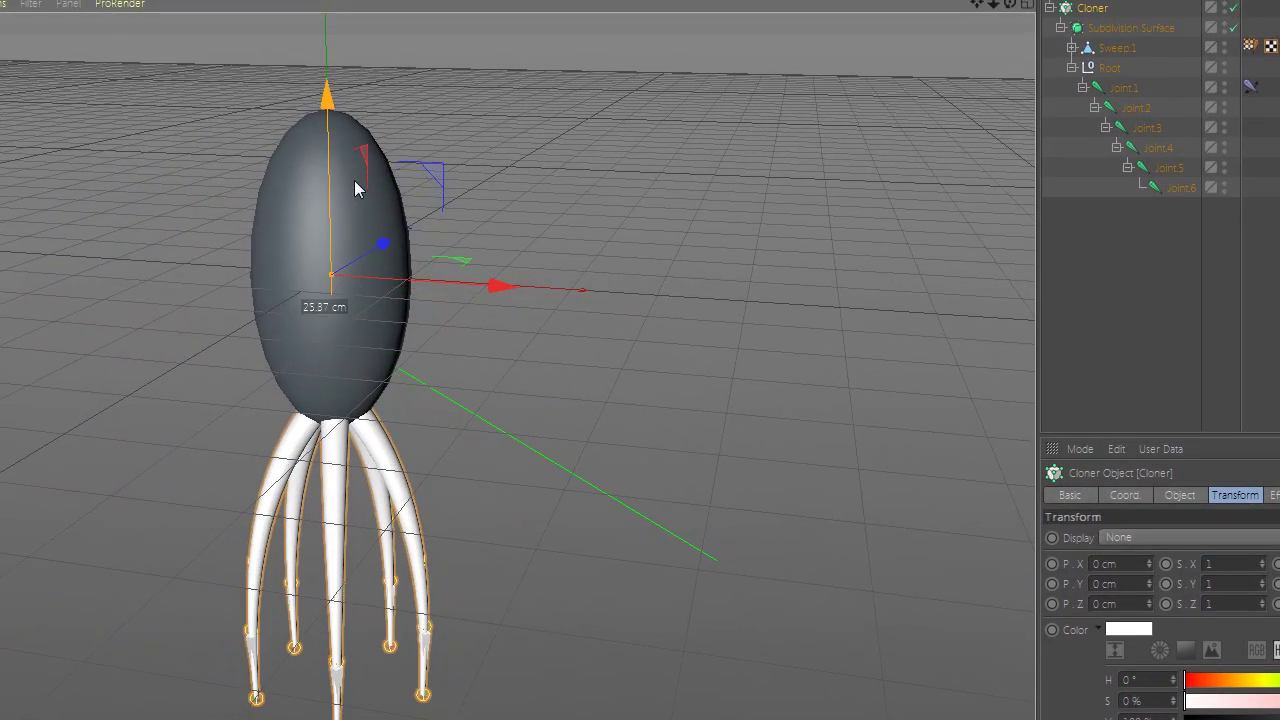
click(648, 542)
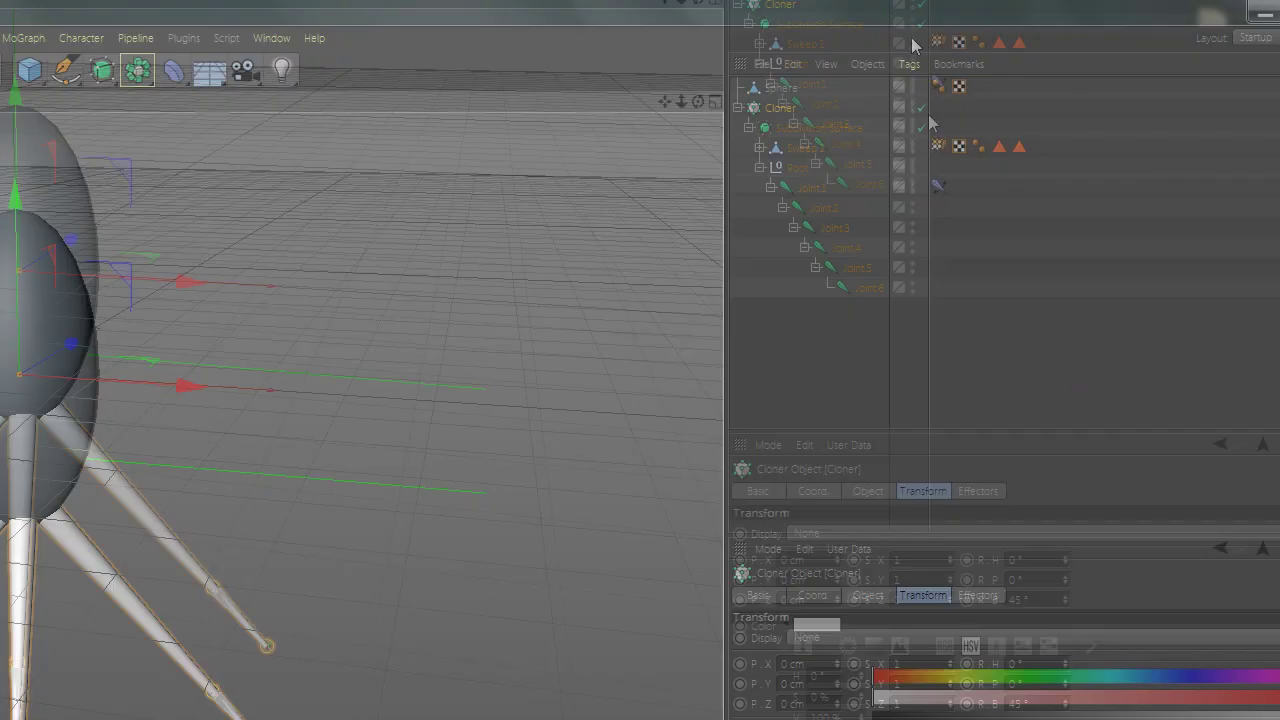
Step: Select a full horizontal ring of polygons near the top of the Sphere with Rectangle Selection
click(781, 90)
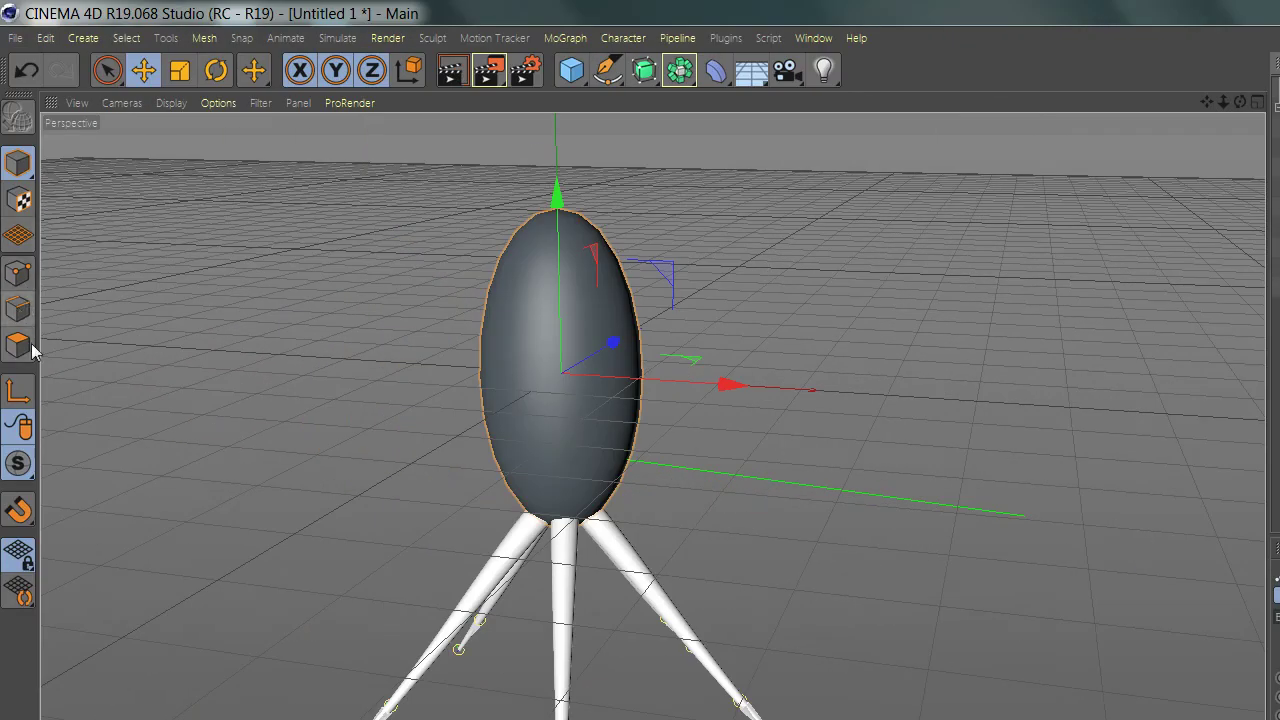
click(23, 347)
scroll(556, 260, up, 3)
click(113, 74)
click(211, 135)
alt+drag(430, 245, 432, 195)
drag(433, 192, 668, 265)
drag(471, 235, 702, 270)
alt+drag(549, 352, 549, 338)
drag(470, 226, 670, 274)
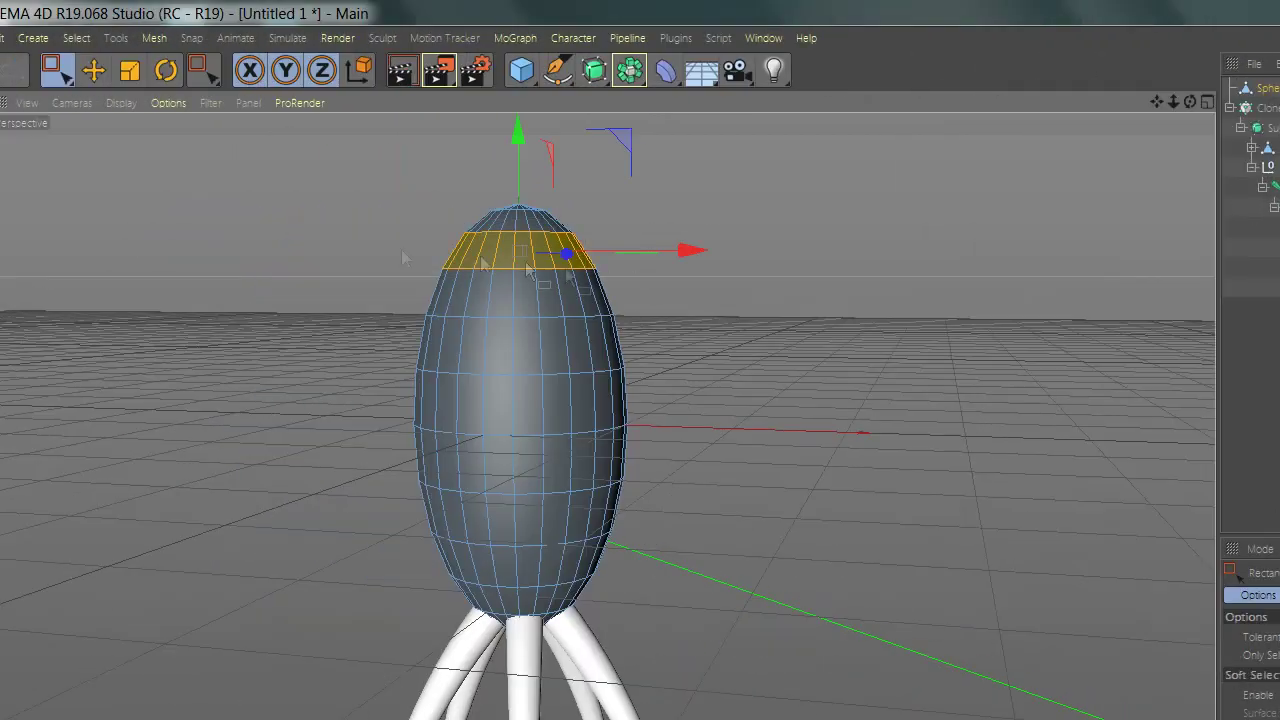
Step: Scale the selected polygon ring to about 171 % and move it down to form a flared bell over the body
key(t)
drag(401, 249, 714, 308)
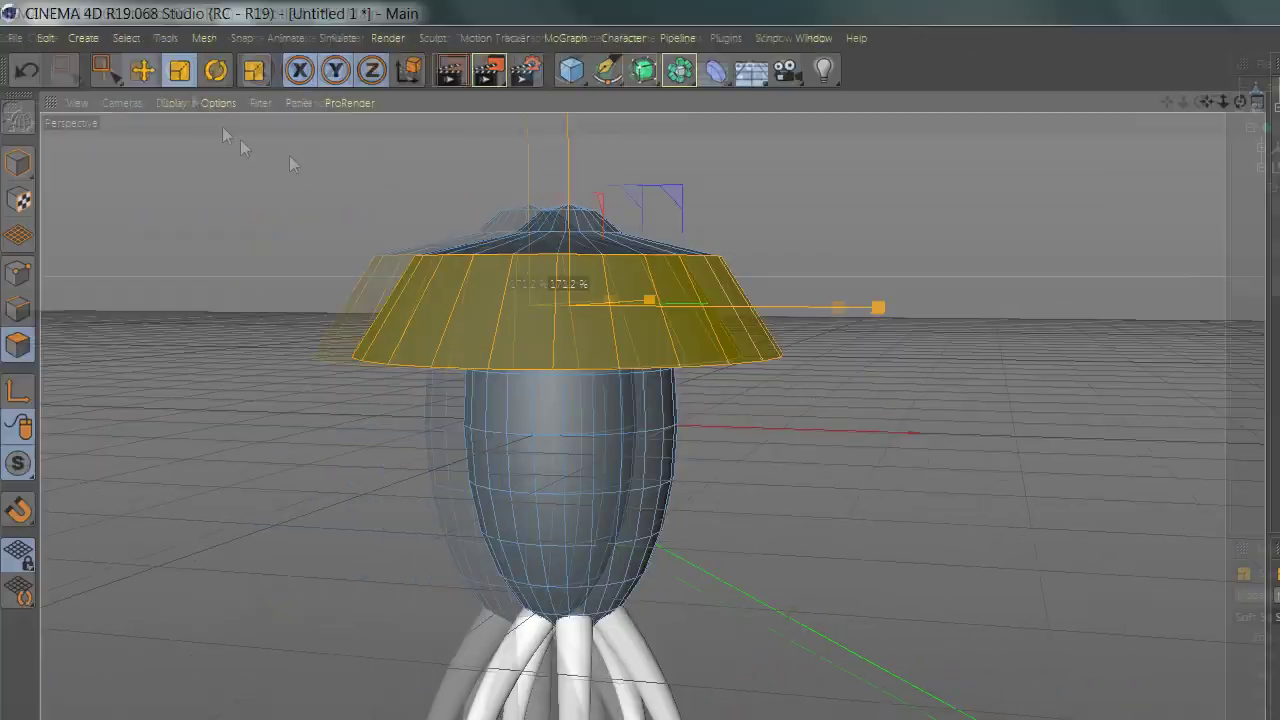
key(e)
drag(568, 190, 582, 443)
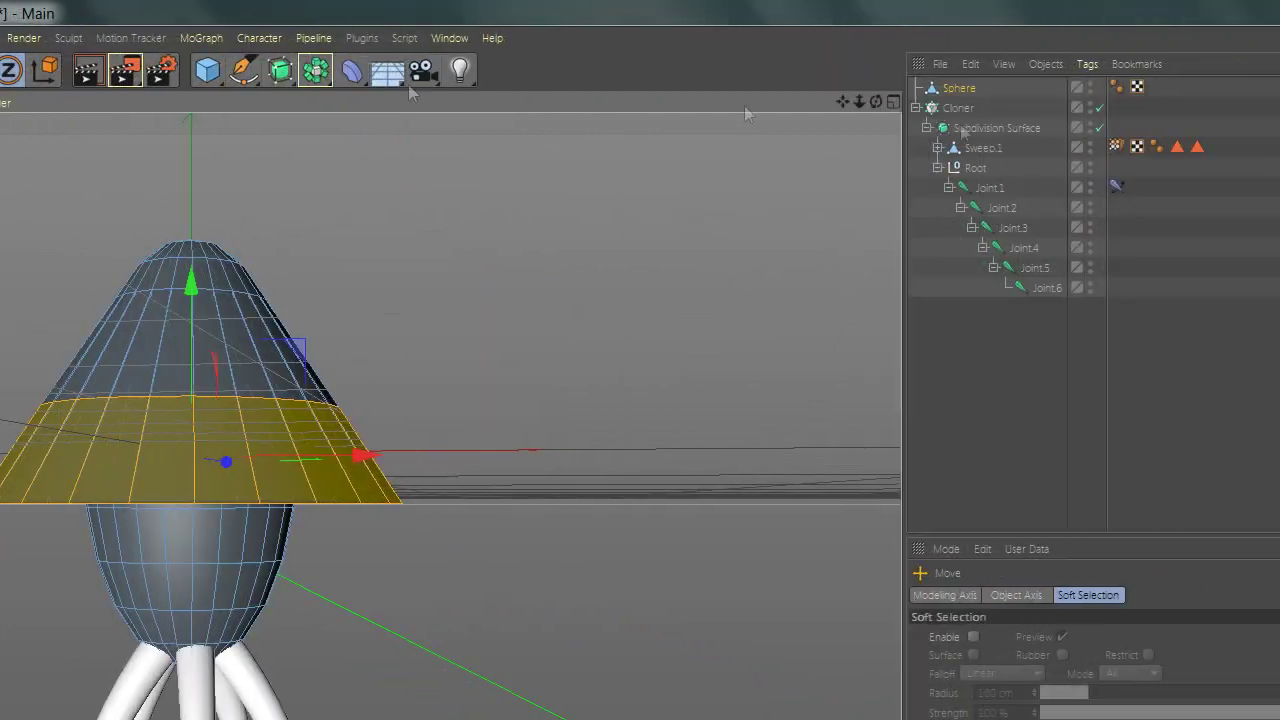
Step: Nest the Sphere inside a new Subdivision Surface and select both objects
drag(290, 80, 320, 100)
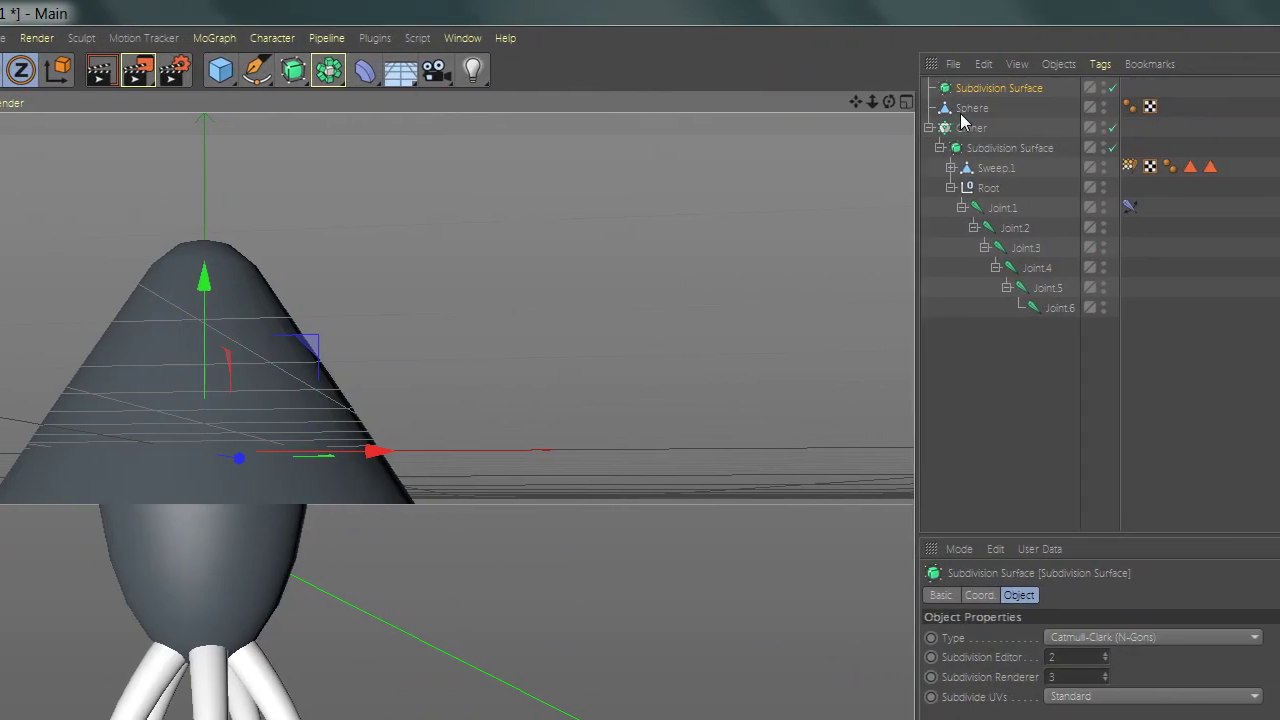
click(968, 108)
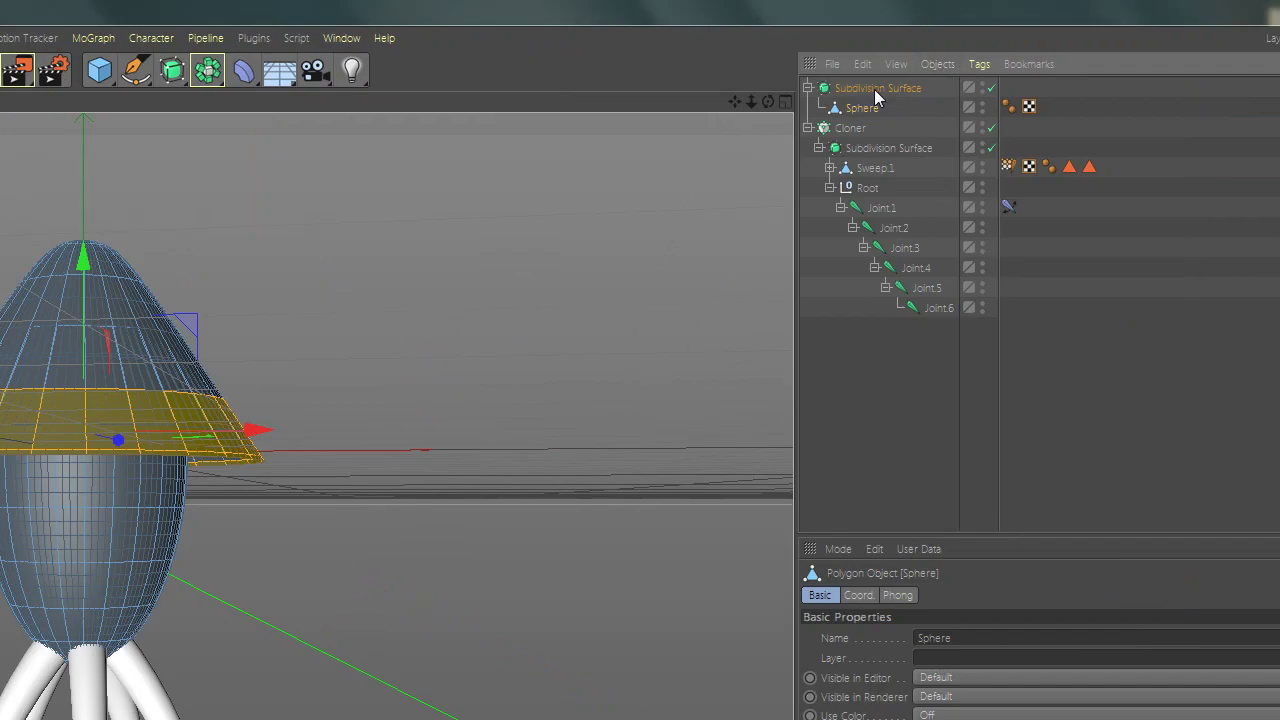
click(876, 90)
ctrl+click(861, 108)
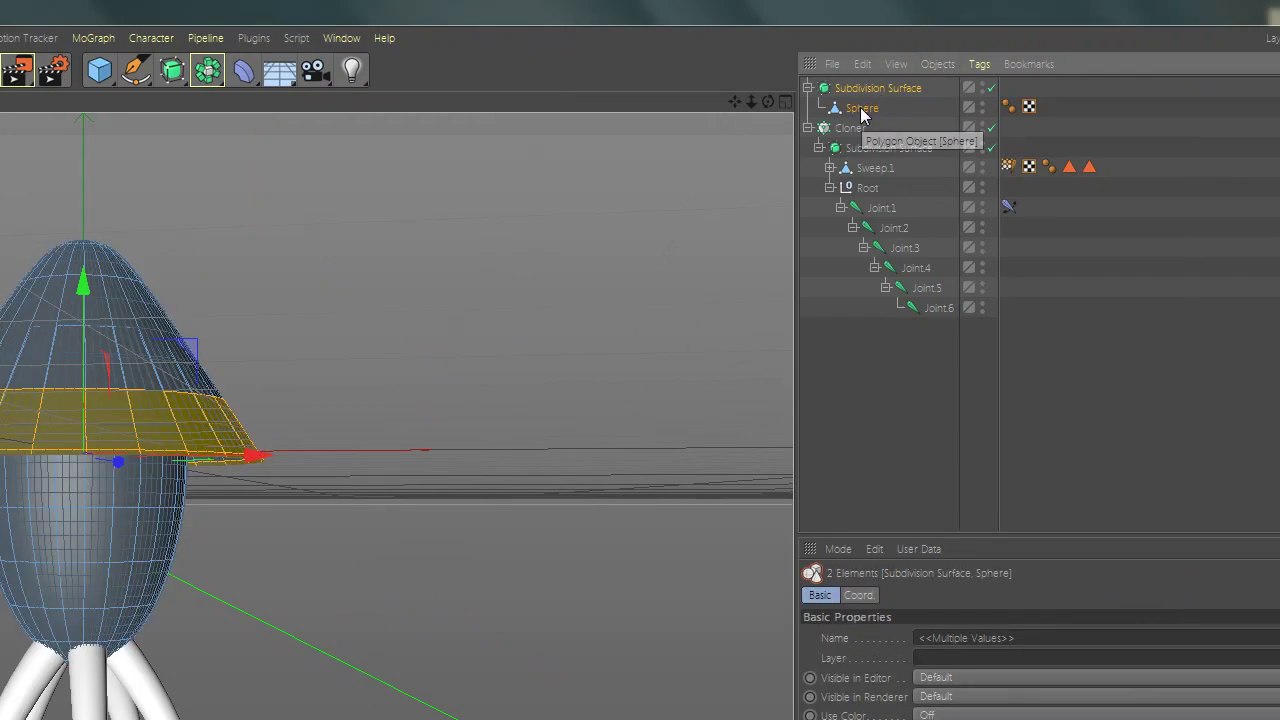
Step: Merge the Subdivision Surface and its Sphere into a single polygon mesh with Connect Objects + Delete
right_click(861, 115)
click(943, 712)
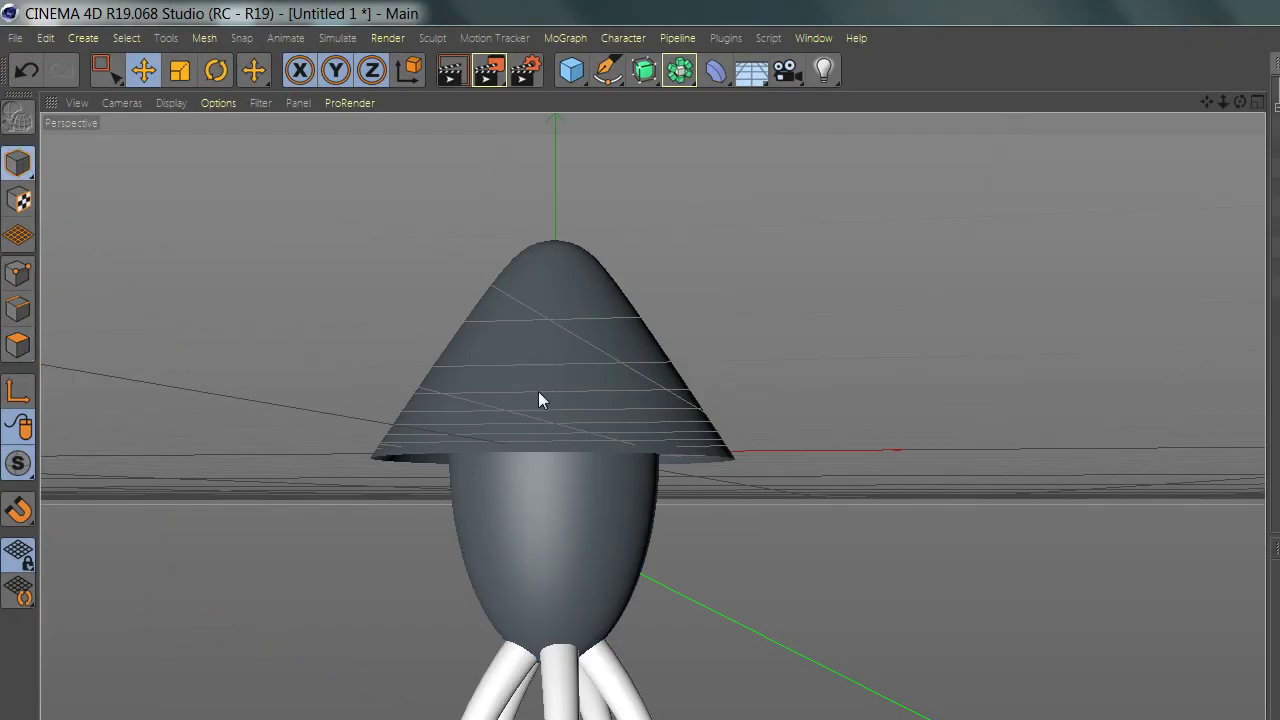
alt+drag(564, 404, 568, 432)
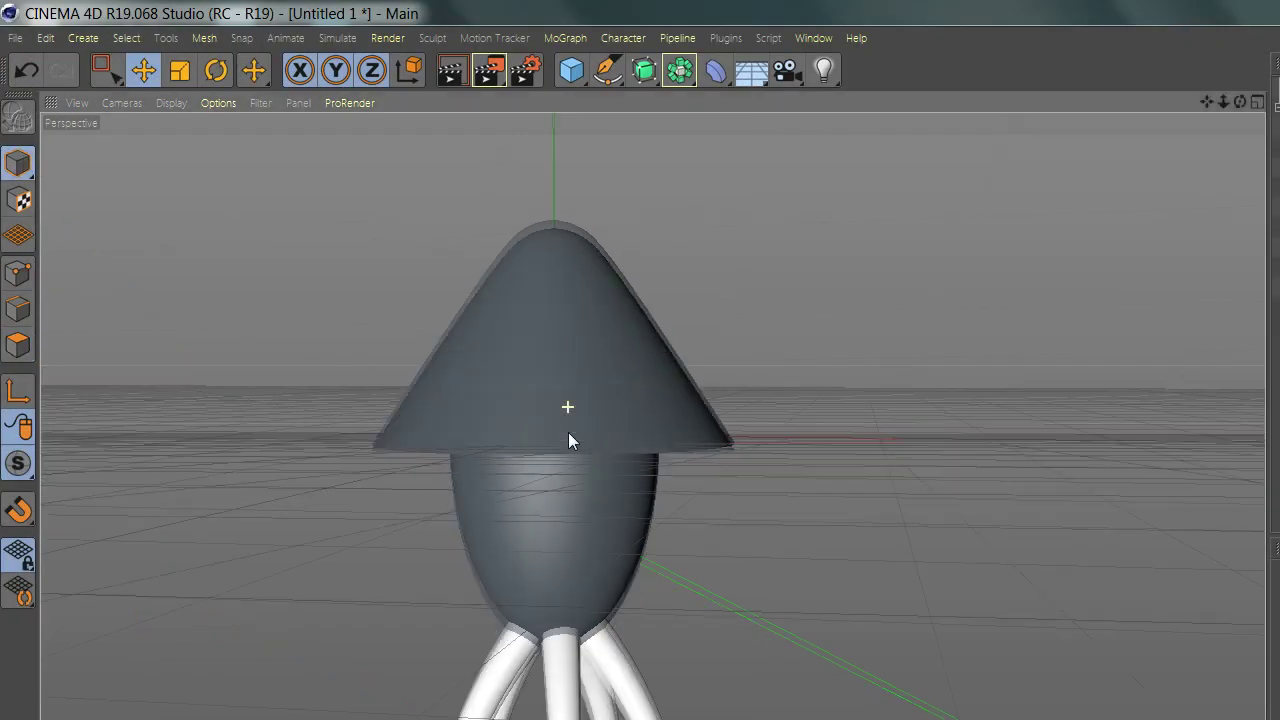
alt+drag(568, 432, 569, 440)
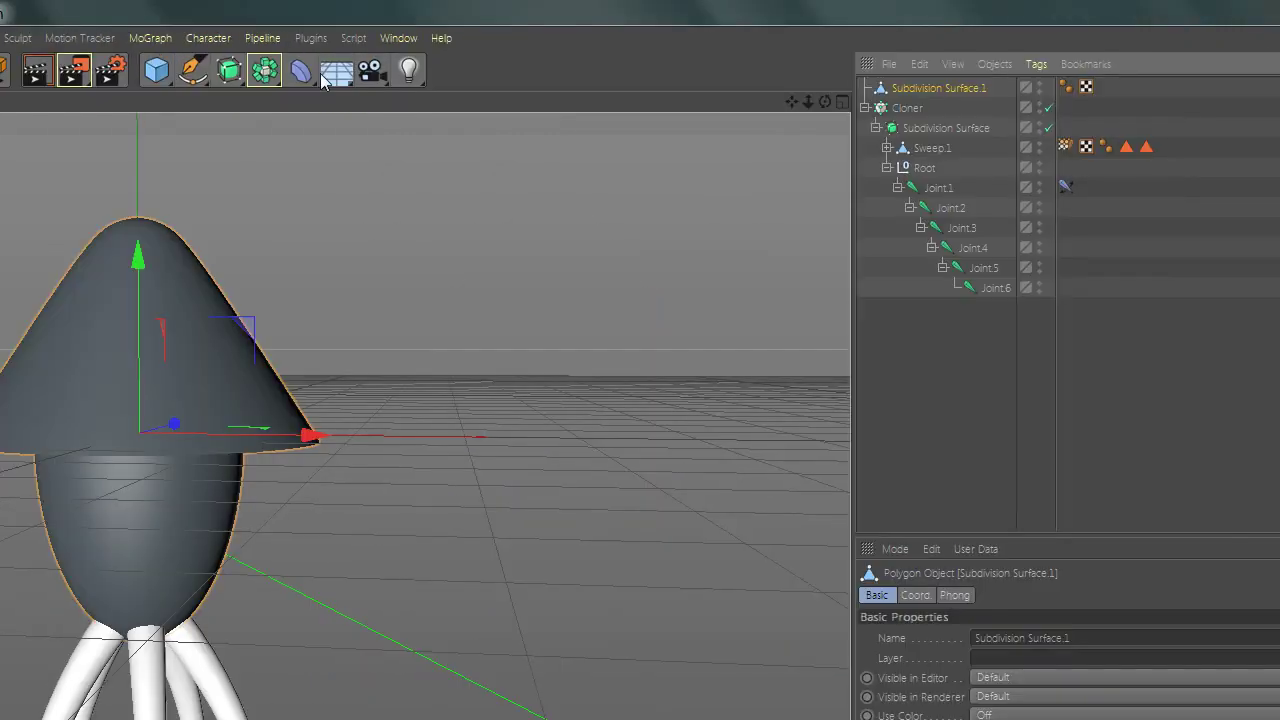
Step: Add a Squash & Stretch deformer as a child of the merged body mesh and fit it to its parent
click(716, 71)
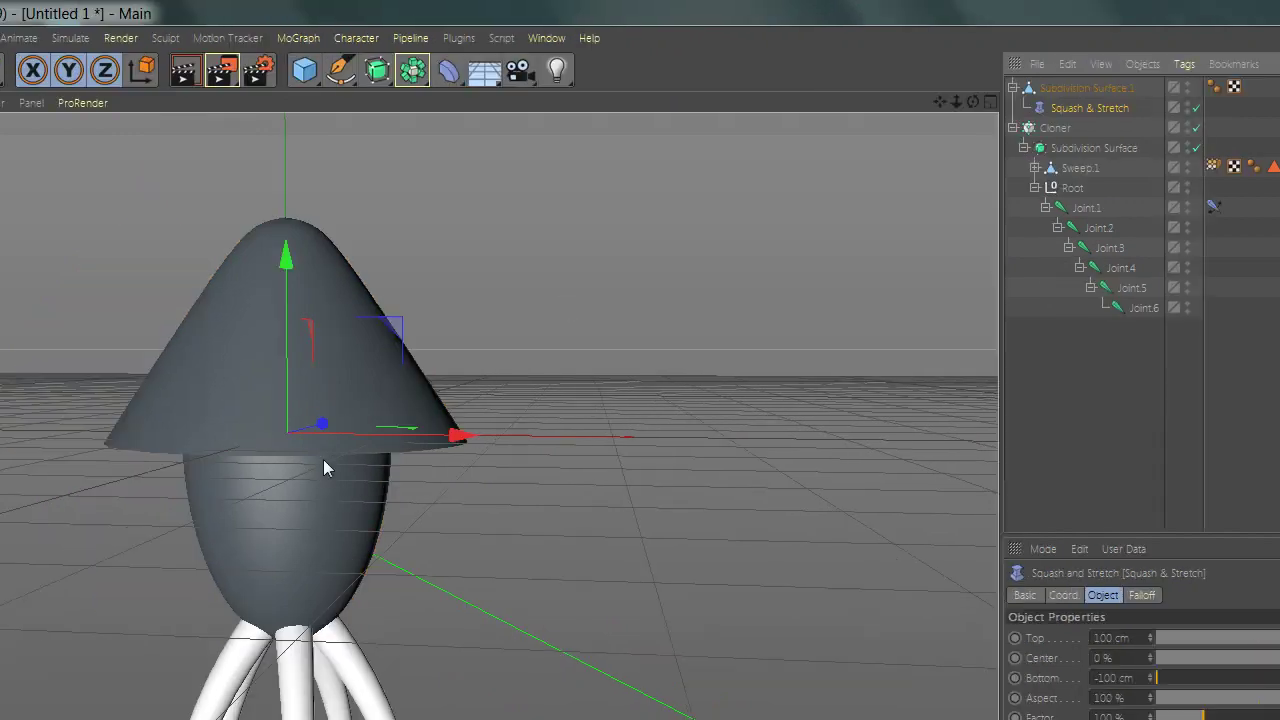
alt+right_drag(198, 456, 238, 382)
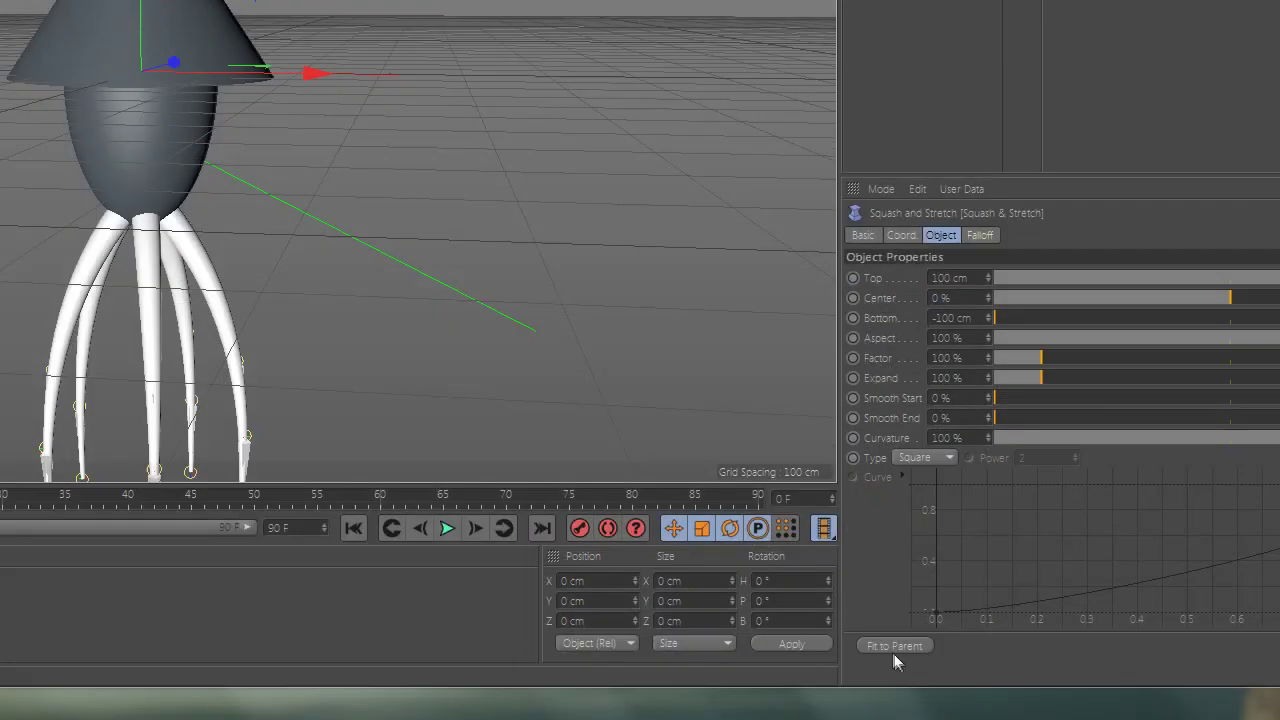
click(893, 648)
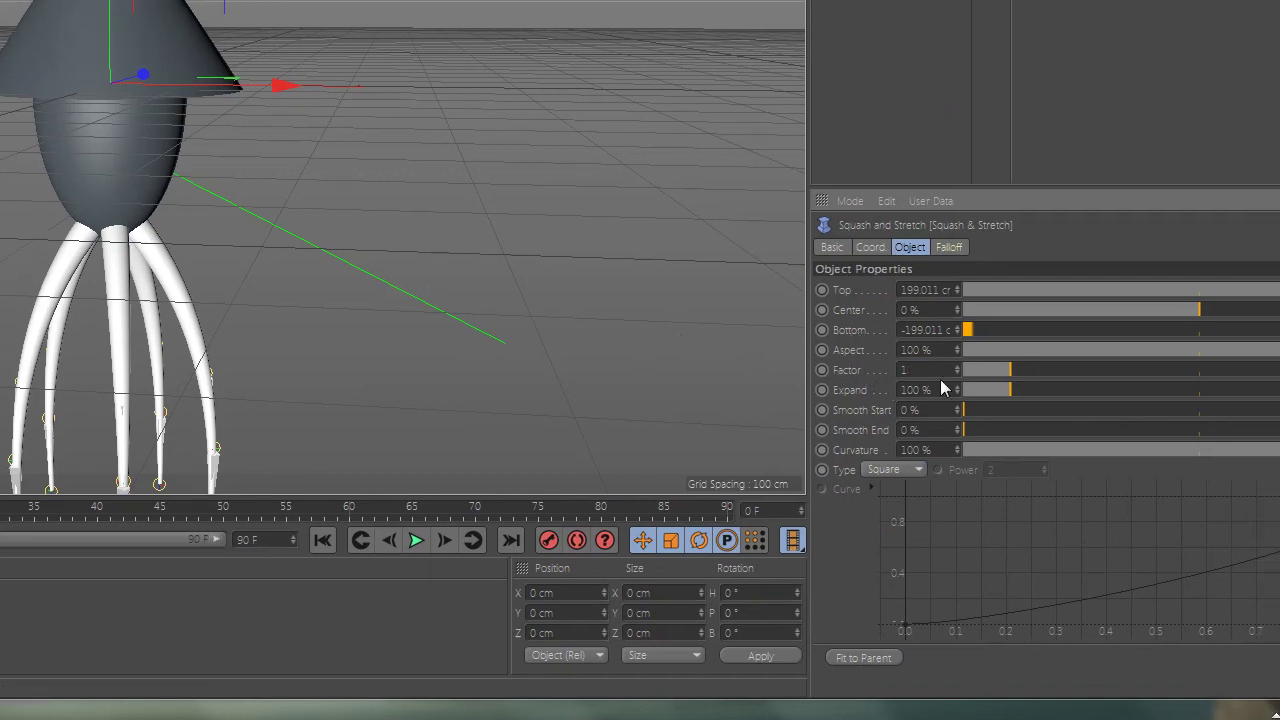
Step: Set the Squash & Stretch Factor to 115 % and move the deformer vertically to about 3.2 cm in Y
text(15)
key(Return)
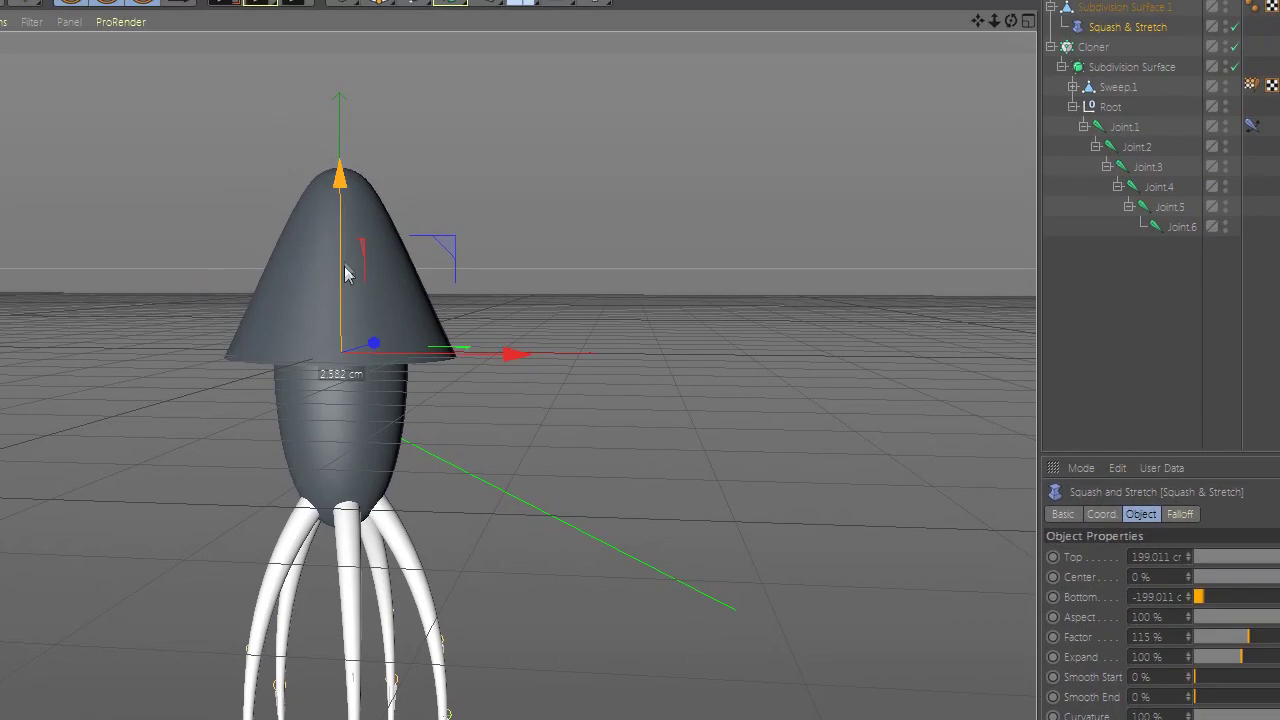
drag(343, 180, 334, 243)
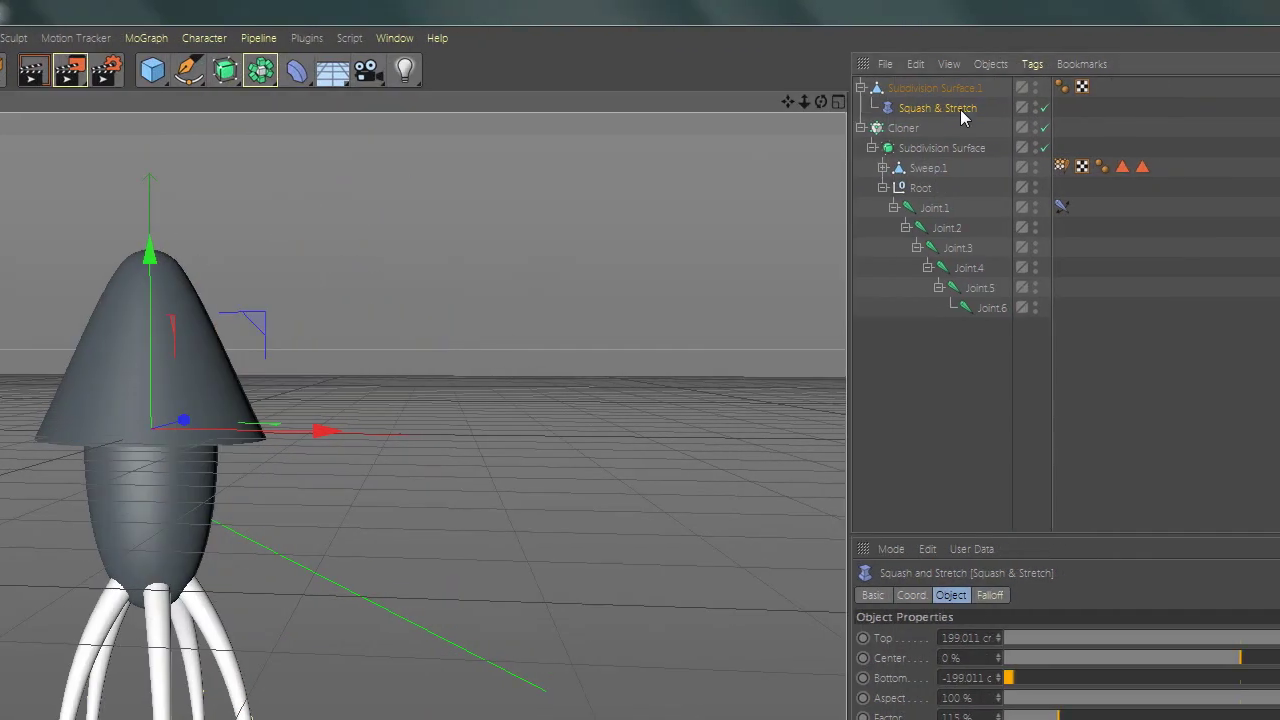
Step: Add a Vibrate tag to the Squash & Stretch deformer with position enabled, amplitude 0, 111, 0 cm and frequency 1
right_click(960, 109)
mouse_move(1027, 128)
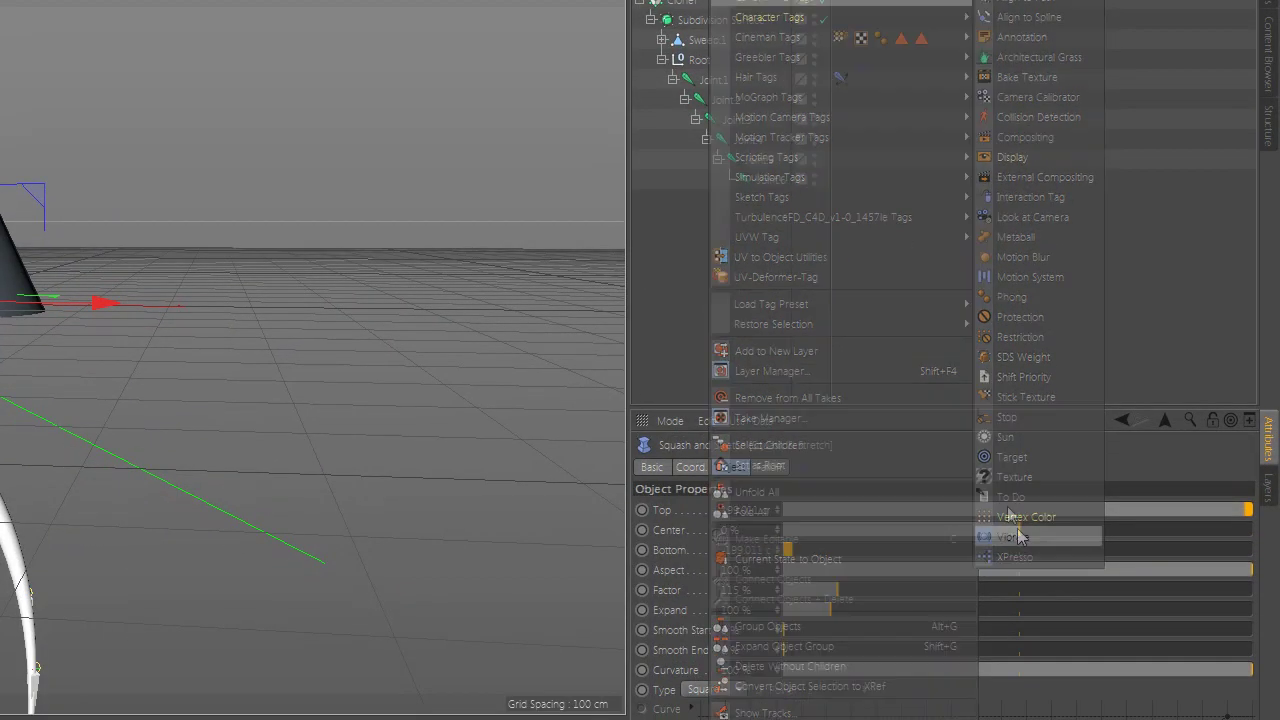
click(1020, 540)
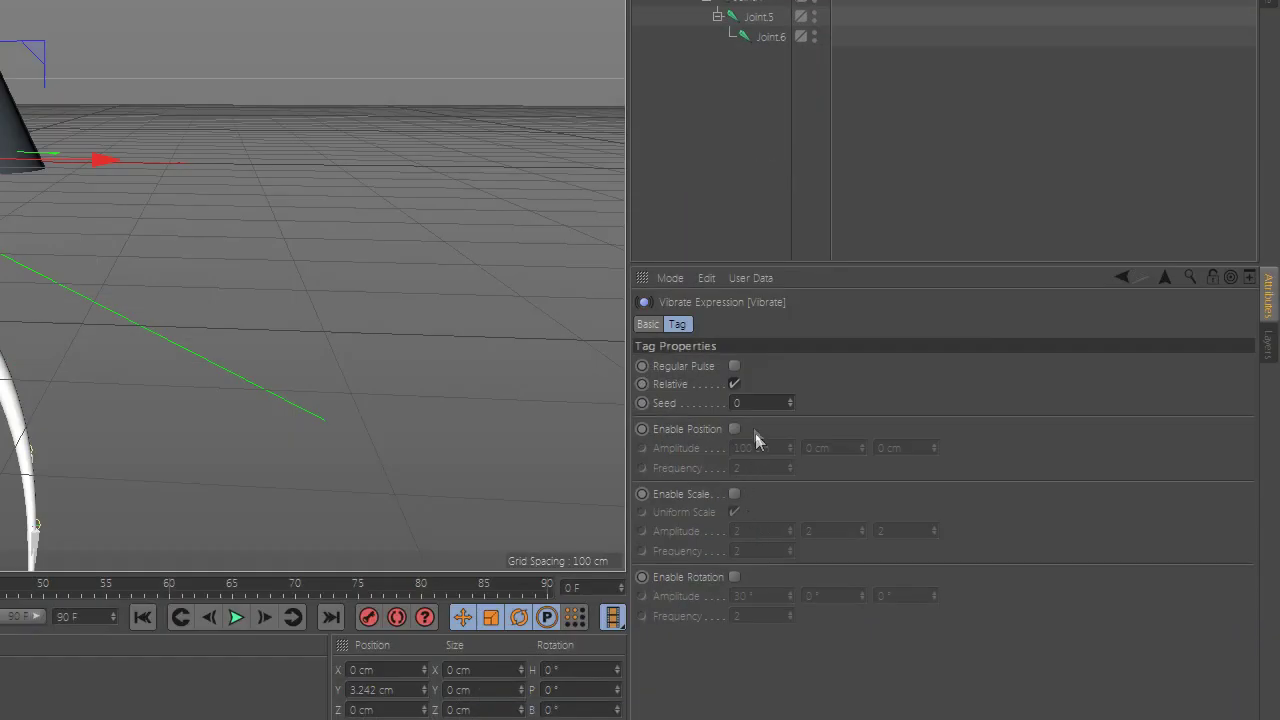
click(735, 701)
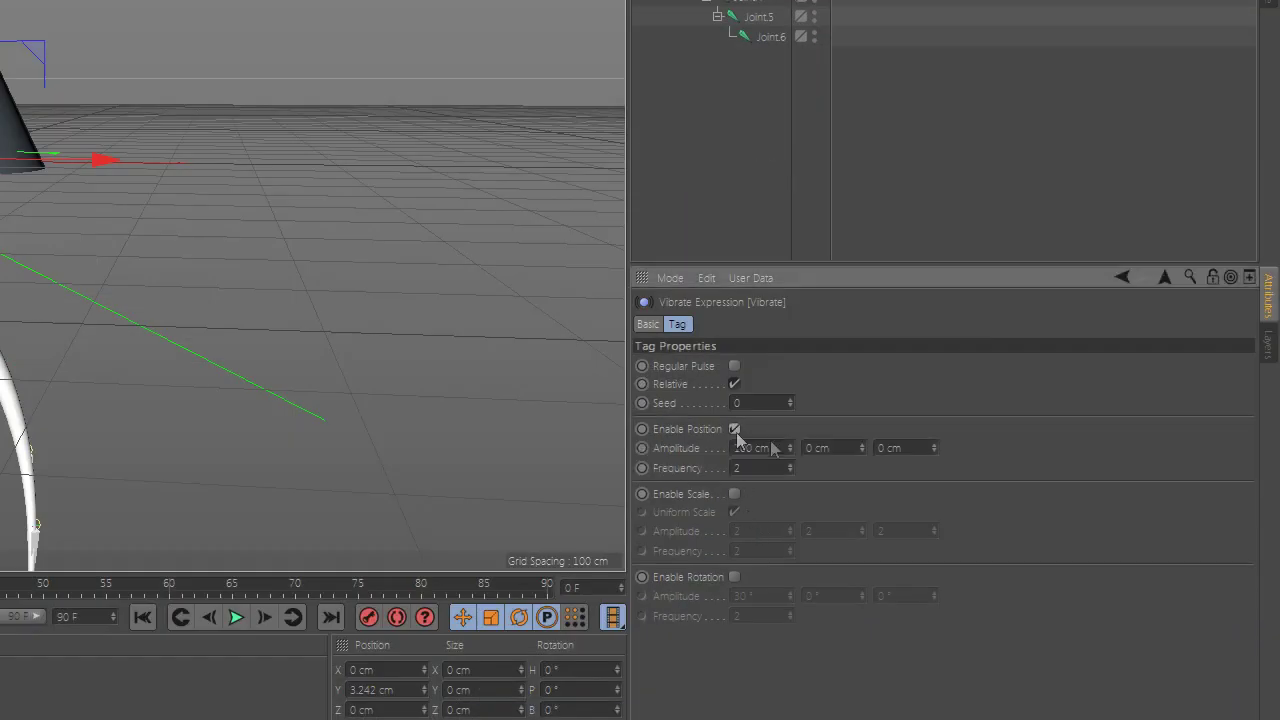
click(807, 718)
text(111)
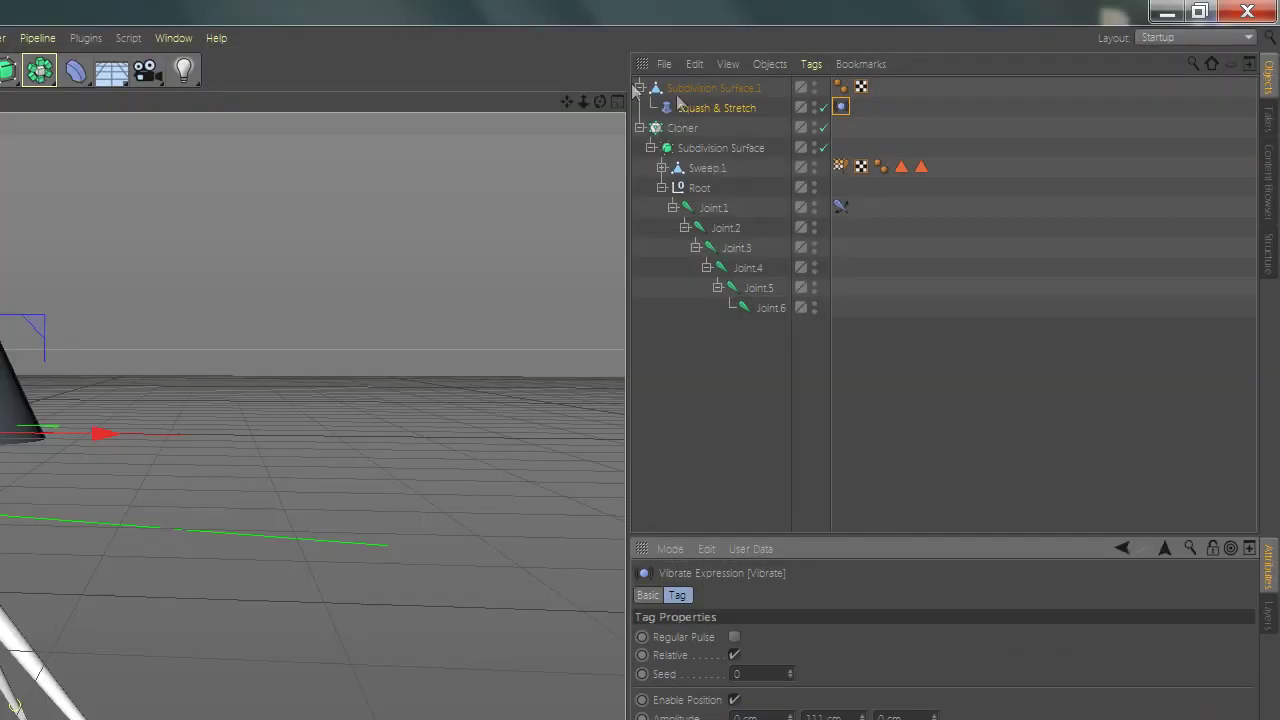
Step: Add a Vibrate tag to the merged body mesh and enable its position vibration
click(714, 92)
right_click(721, 94)
mouse_move(844, 112)
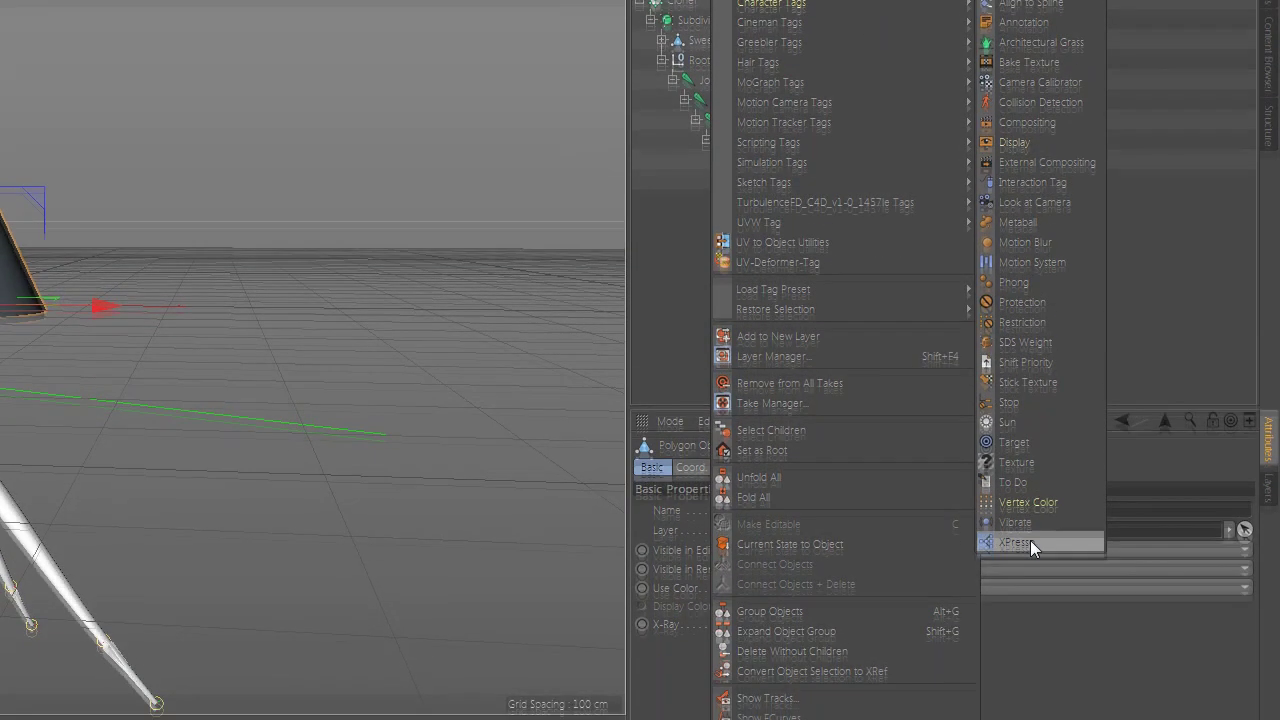
click(1020, 650)
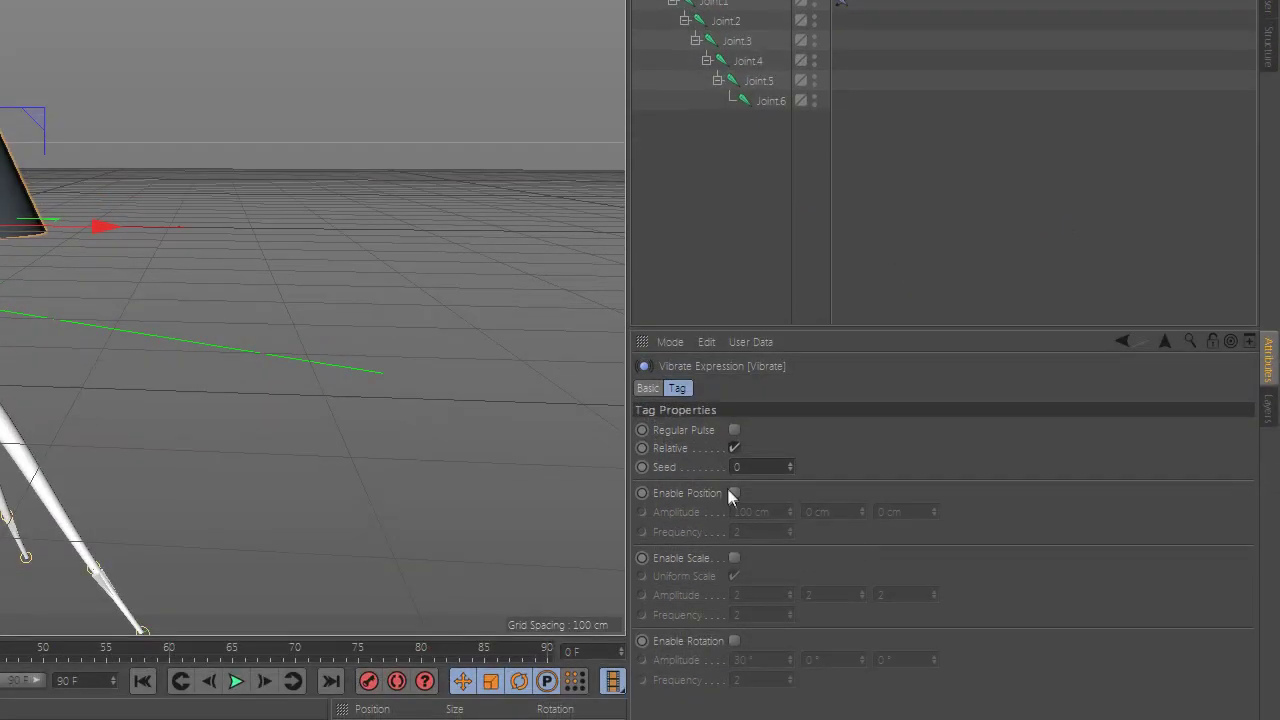
click(734, 568)
Step: Set the body Vibrate tag's position amplitude to 0, 210, 0 cm and its position frequency to 1
click(811, 512)
text(2)
key(Return)
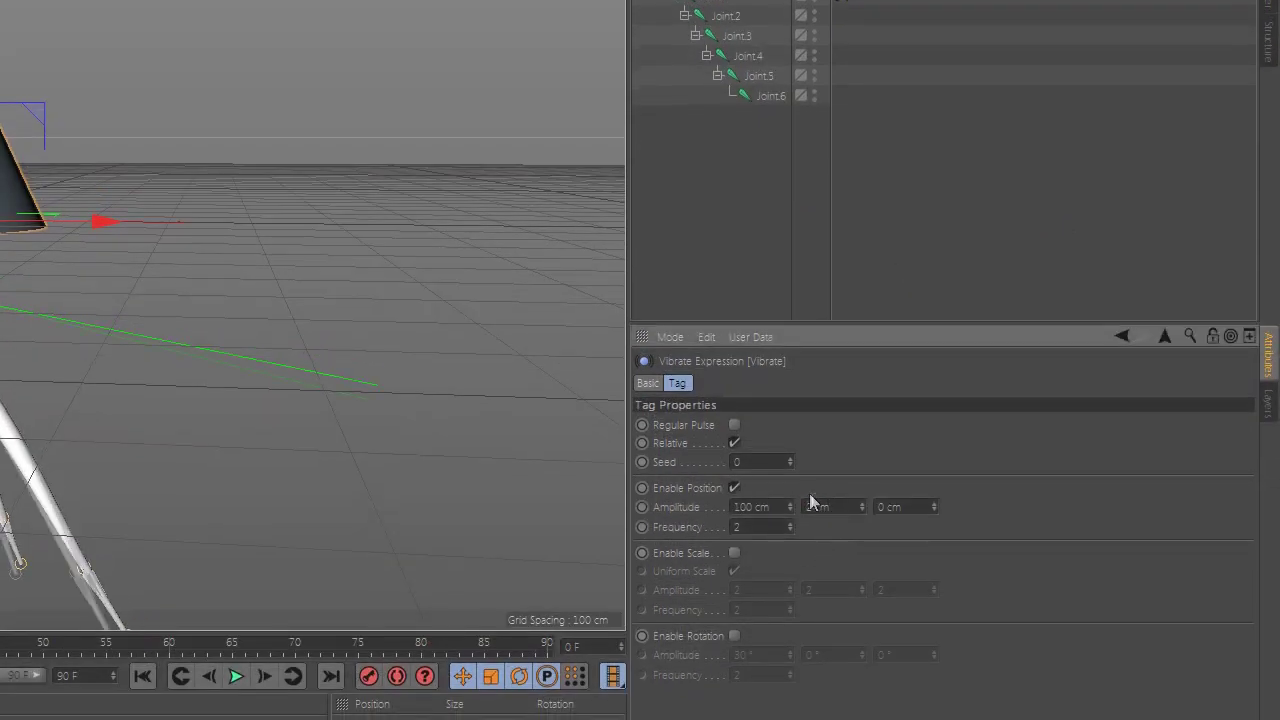
click(812, 513)
text(0)
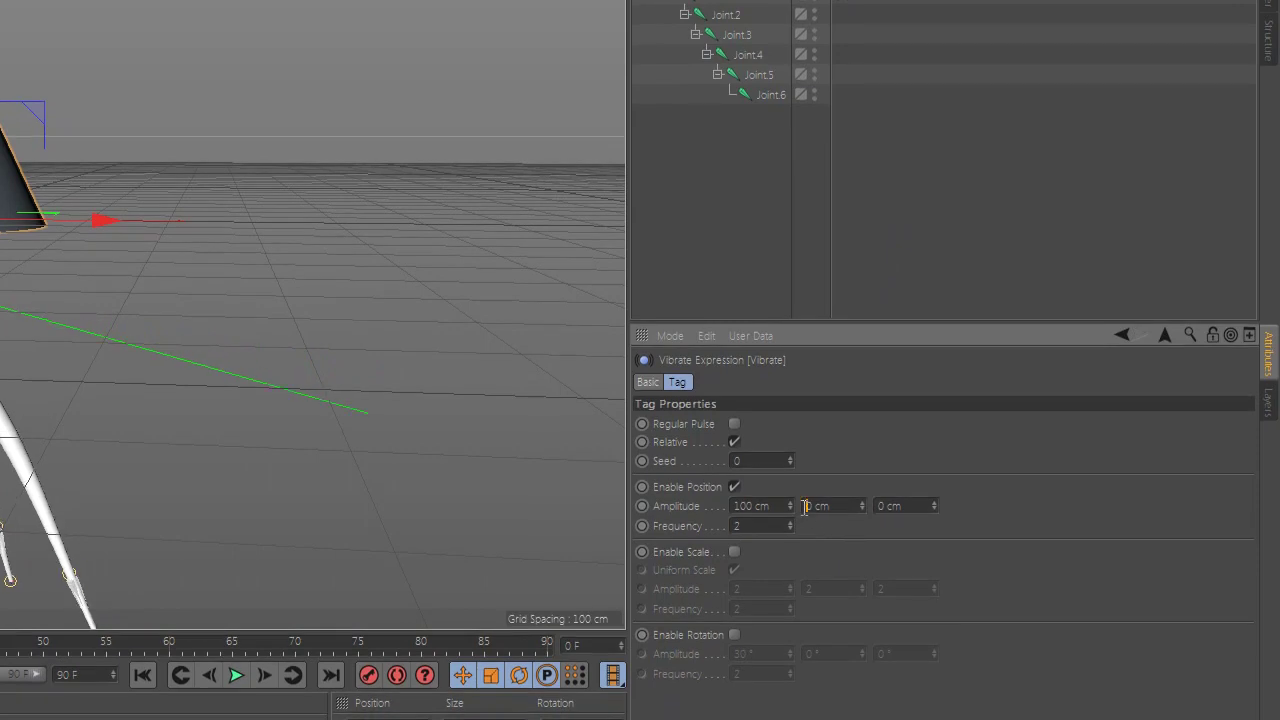
text(1)
key(Return)
drag(762, 482, 686, 484)
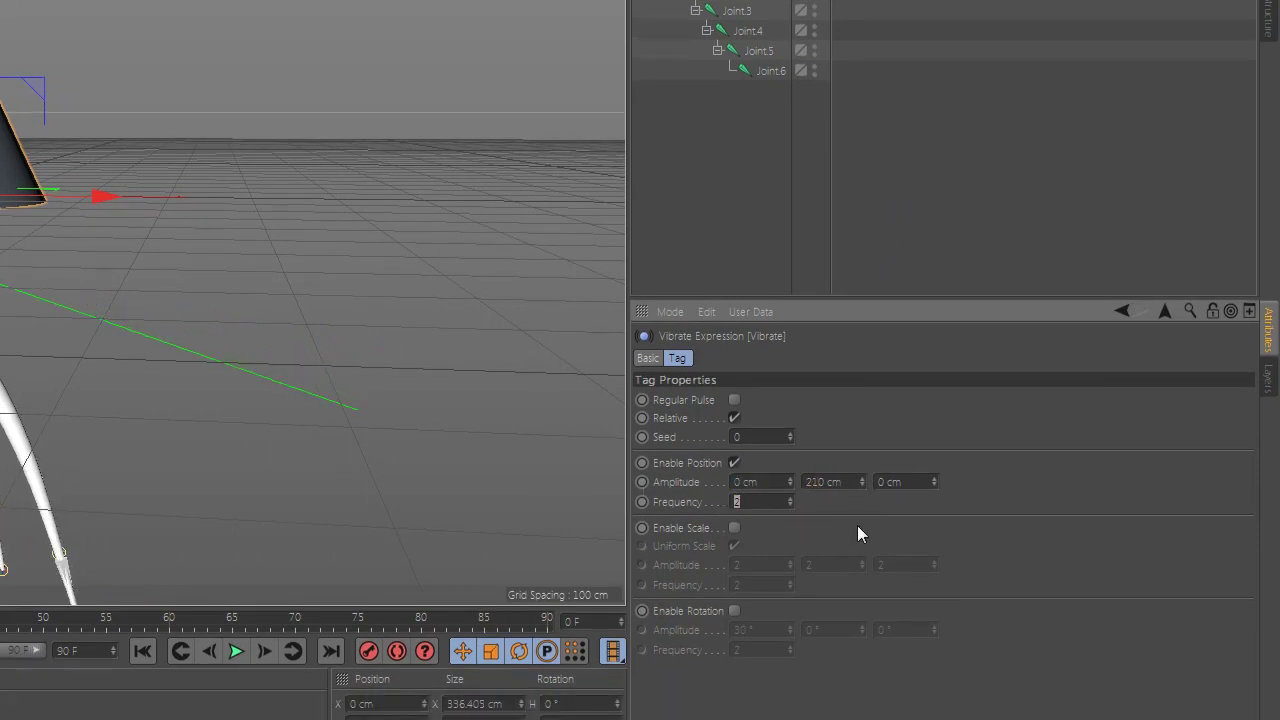
text(1)
Step: Enable rotation on the body's Vibrate tag with 5° amplitude on all axes and frequency 1, and turn on Regular Pulse
click(734, 610)
double_click(740, 547)
text(5)
key(Tab)
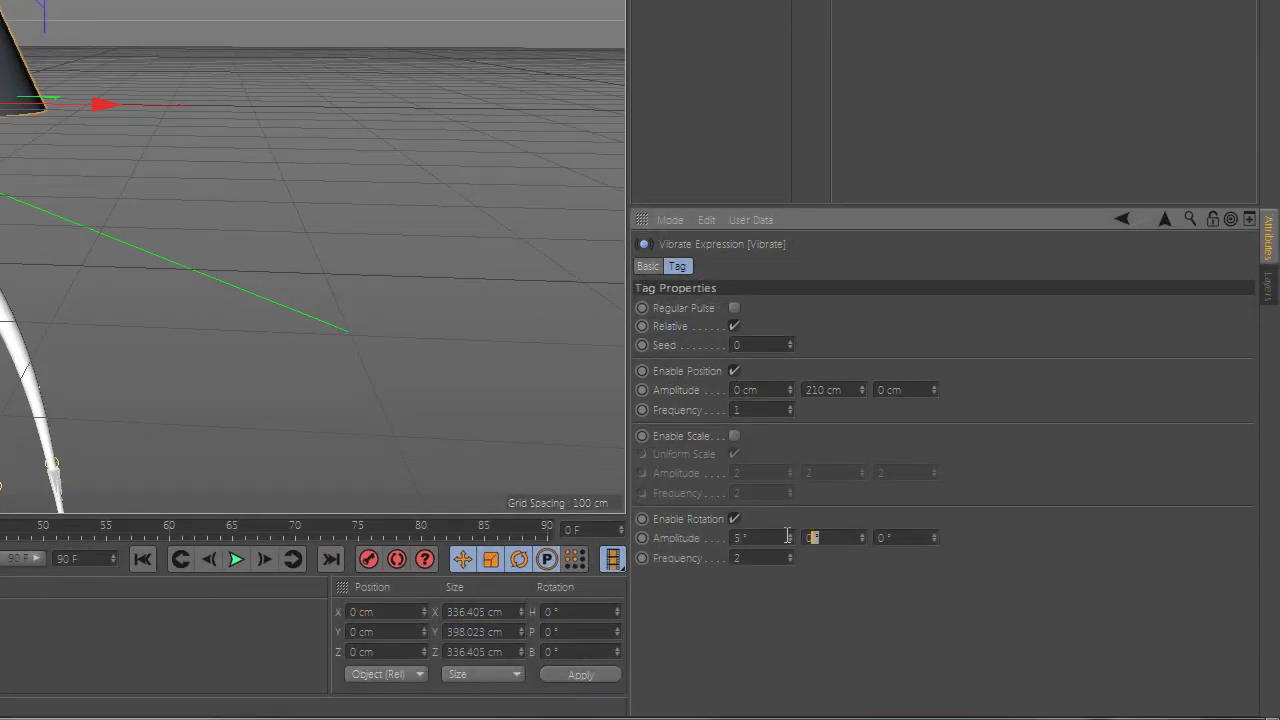
text(5)
key(Tab)
text(5)
key(Return)
key(Tab)
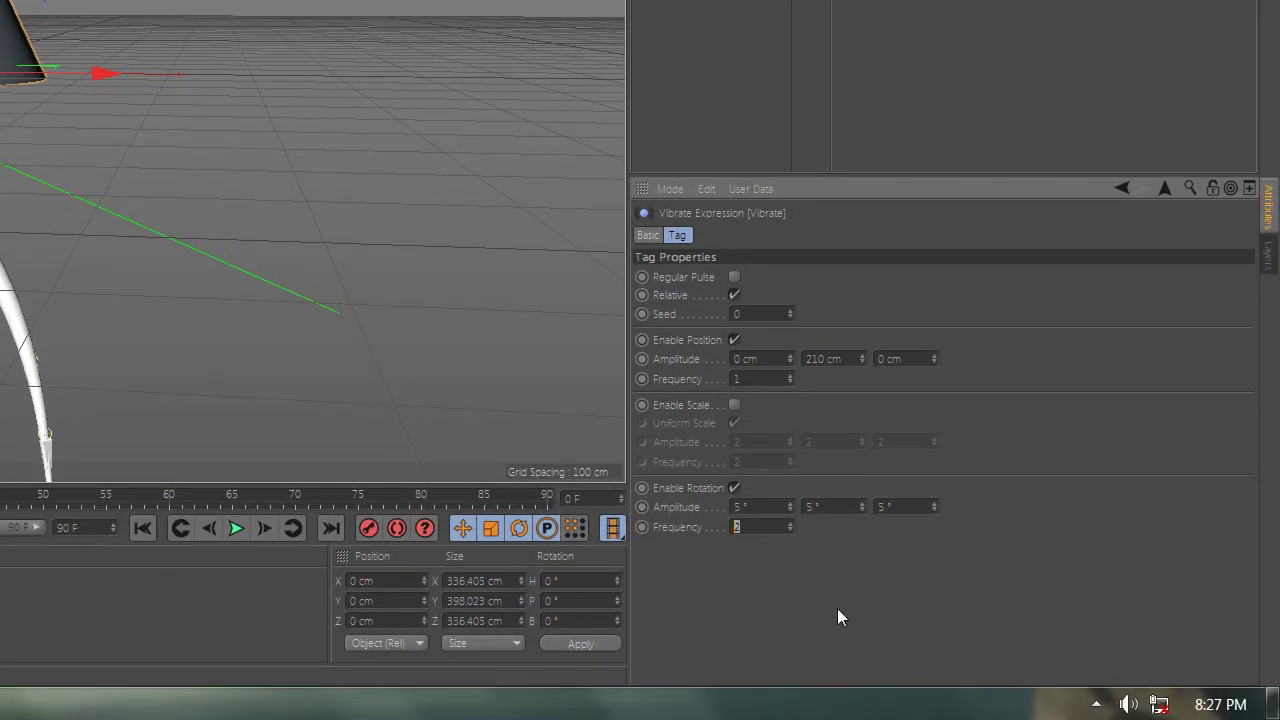
text(1)
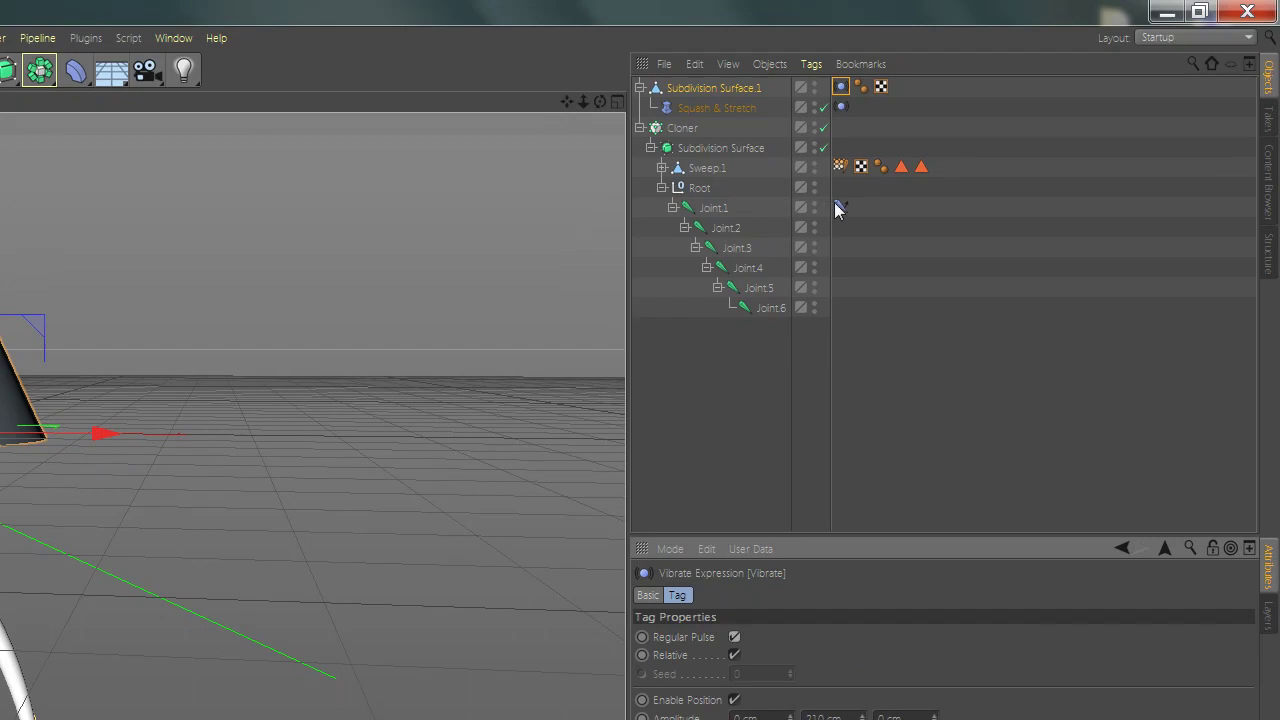
Step: Set Rot Hold to 25 % in the Dynamics settings of Joint.1's IK tag
click(840, 207)
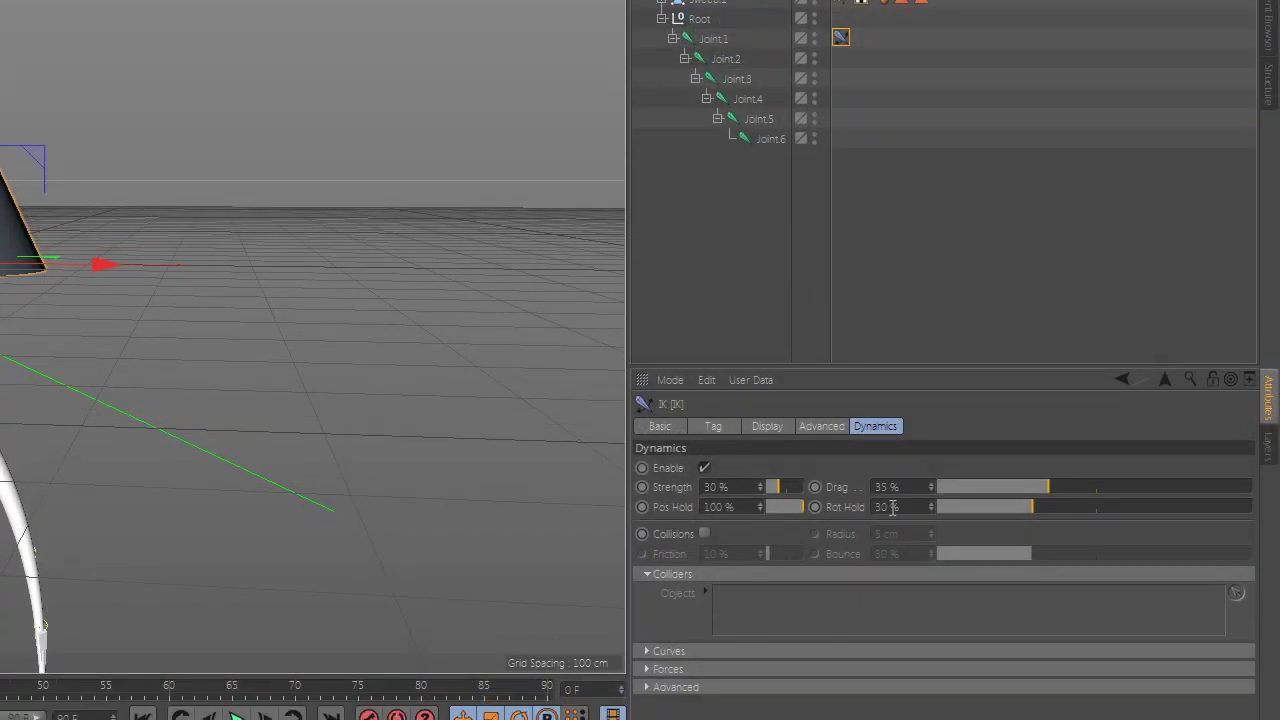
drag(898, 677, 845, 708)
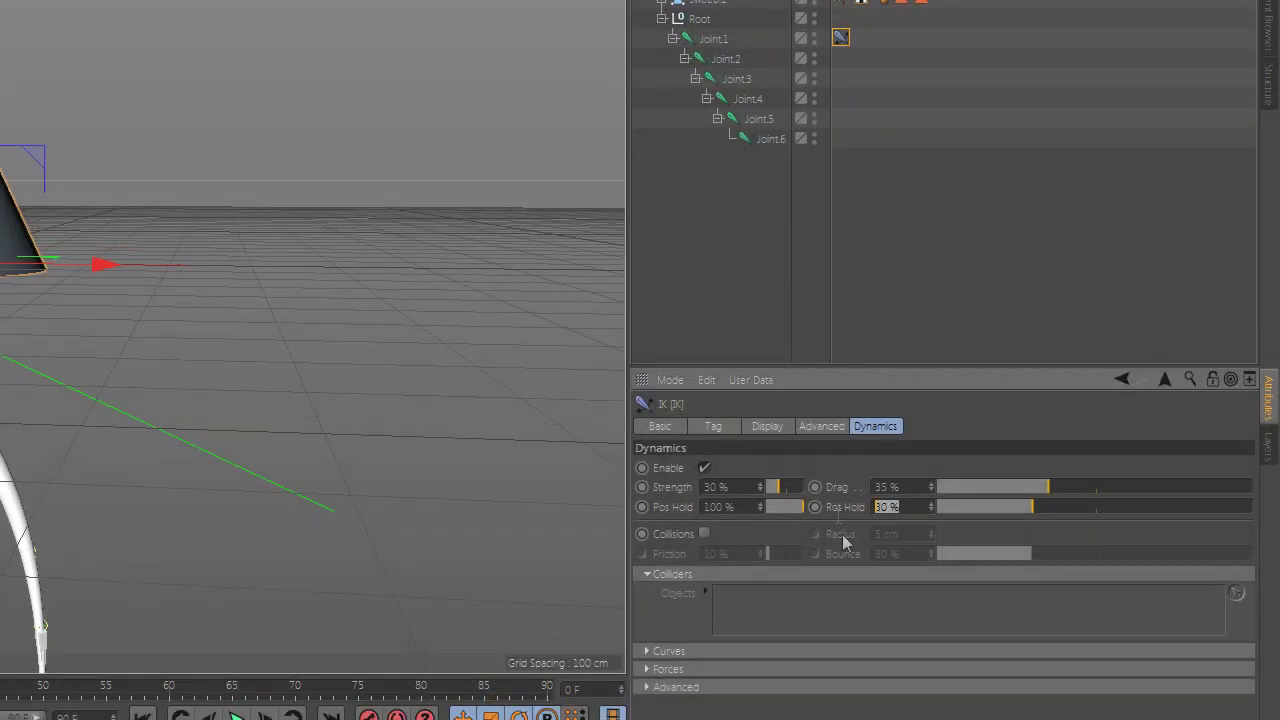
text(25)
key(Return)
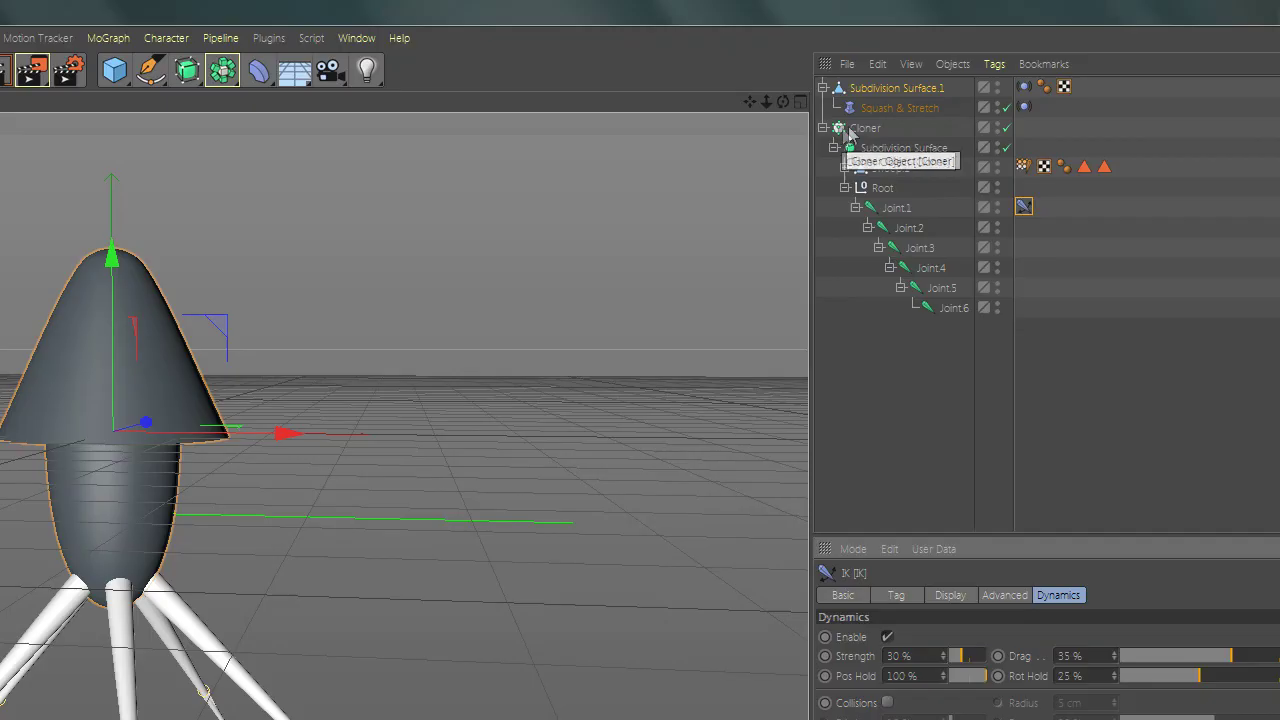
Step: Nest the Cloner under the merged body mesh, collapse its hierarchy and clear the selection
drag(840, 127, 876, 97)
drag(876, 315, 876, 316)
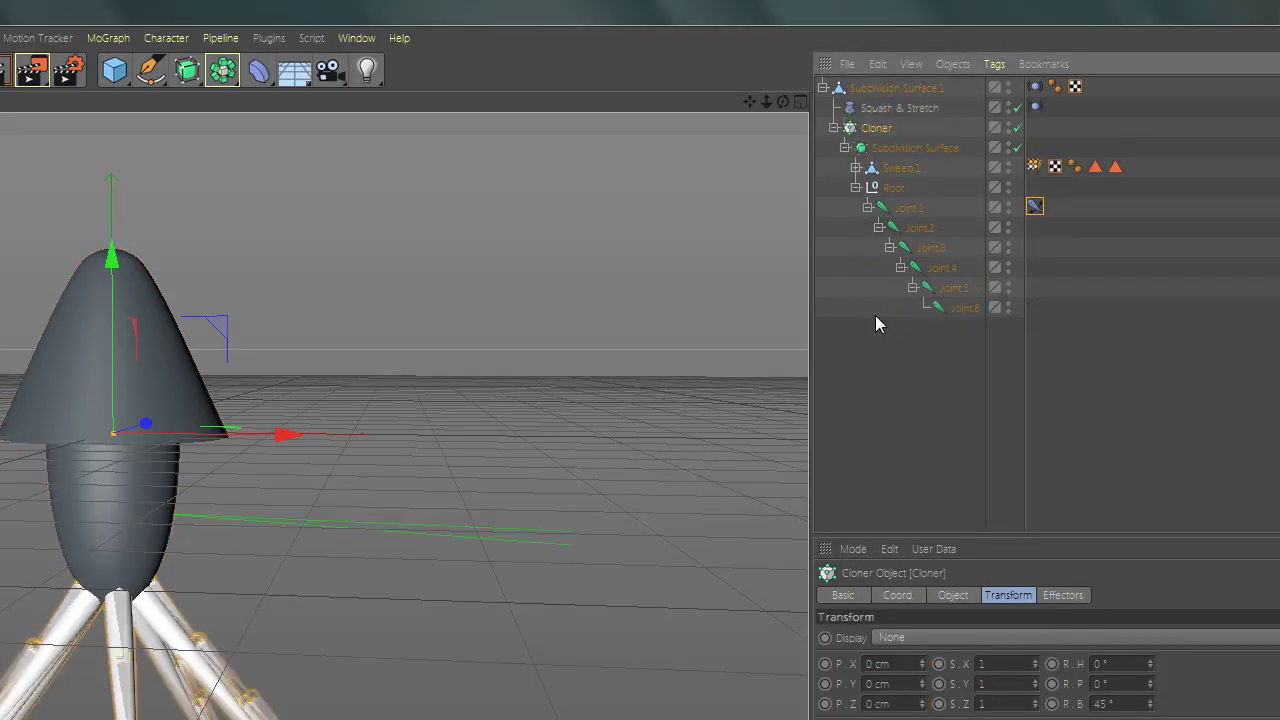
click(834, 128)
click(848, 186)
Step: Rewind to the first frame and play the animation to check the body and limb motion
click(377, 545)
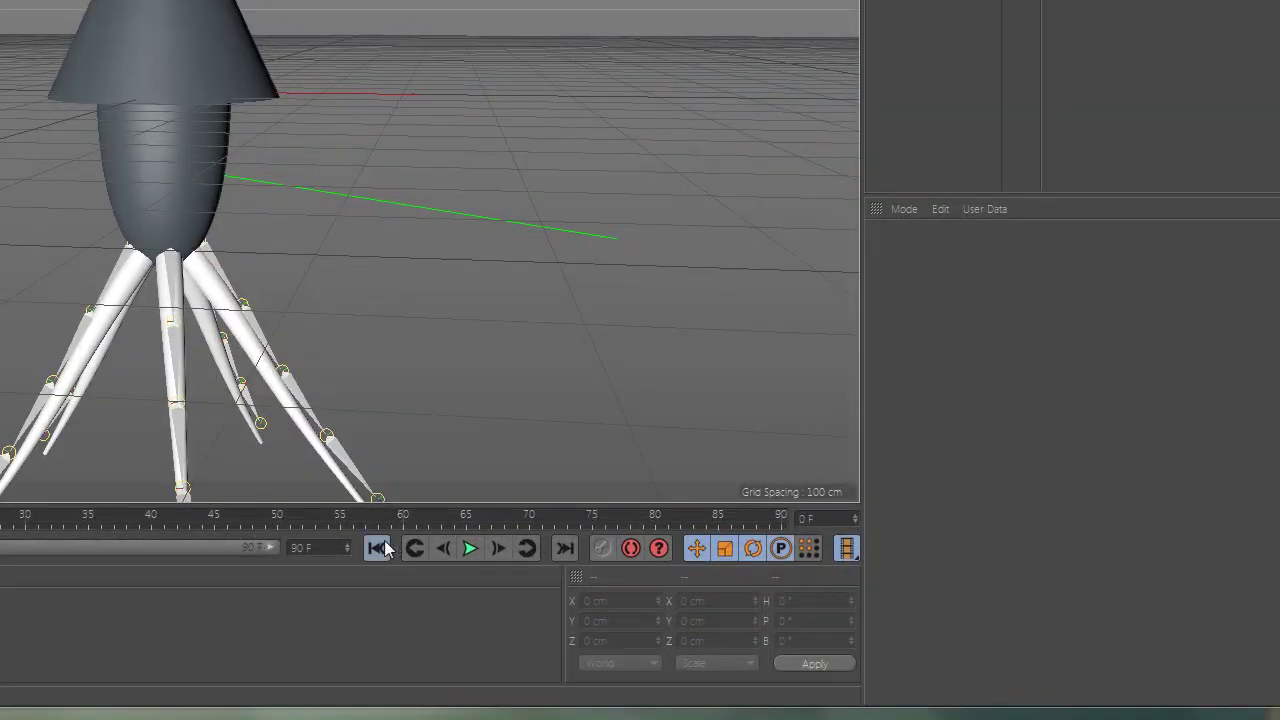
click(834, 128)
middle_click(902, 209)
click(264, 84)
click(240, 696)
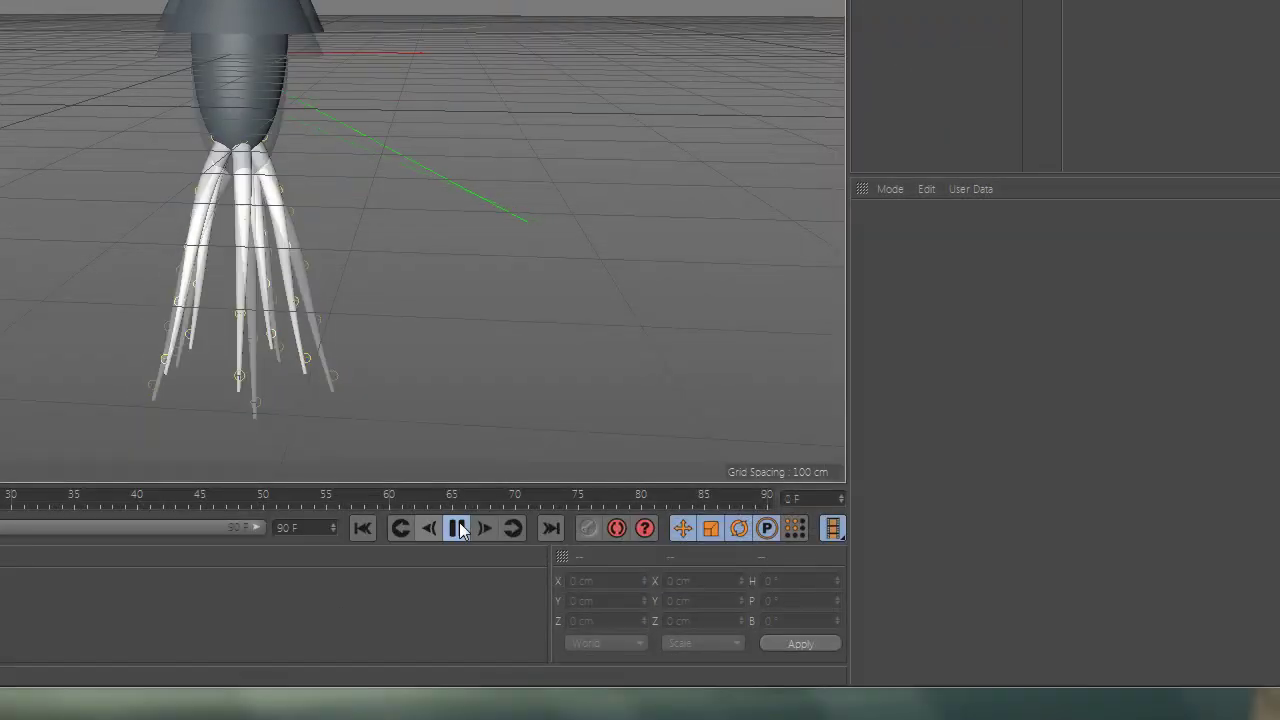
Step: Set the deformer Vibrate tag's Y position amplitude to 251 cm and frequency to 3, and replay the animation
click(962, 112)
click(962, 108)
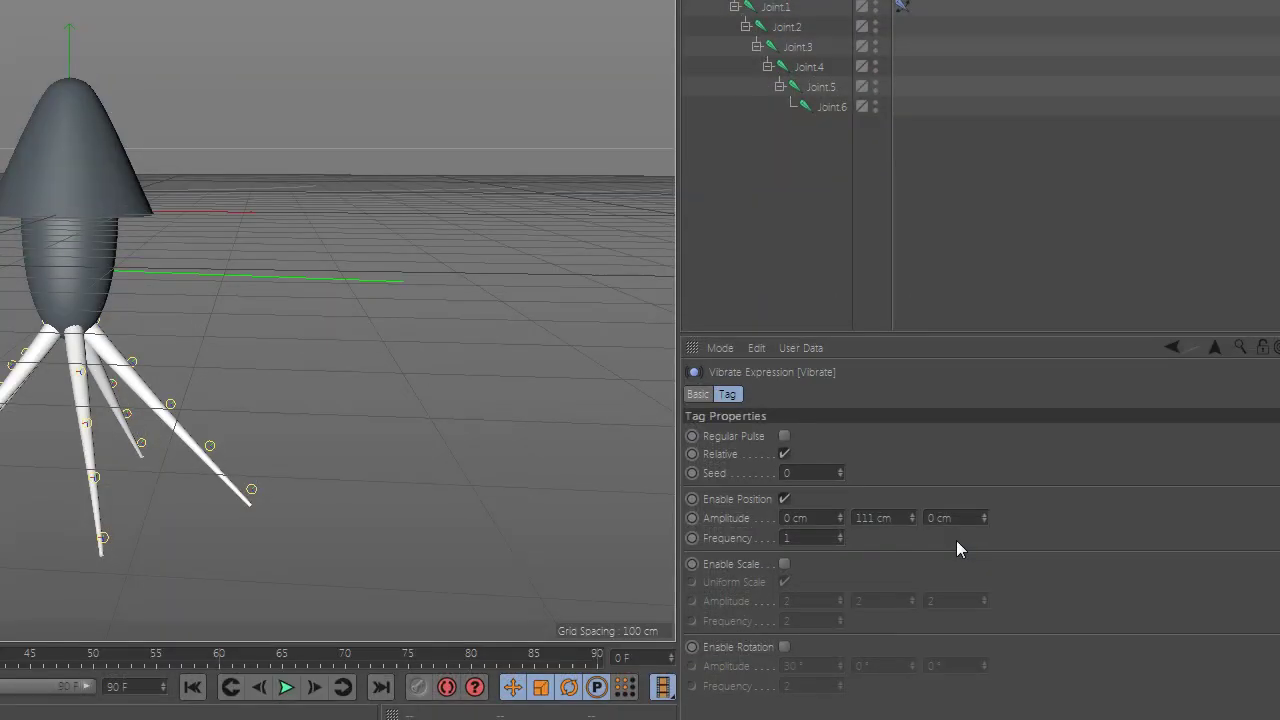
double_click(870, 513)
text(251)
key(Return)
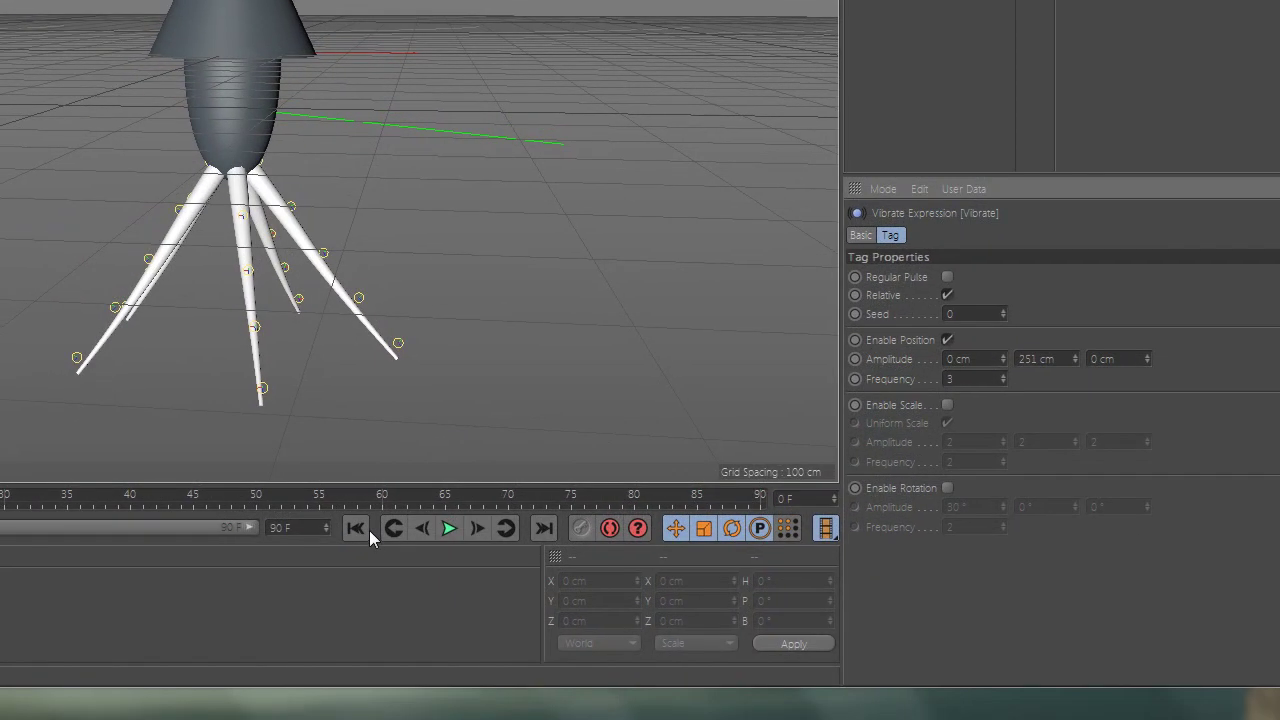
click(286, 666)
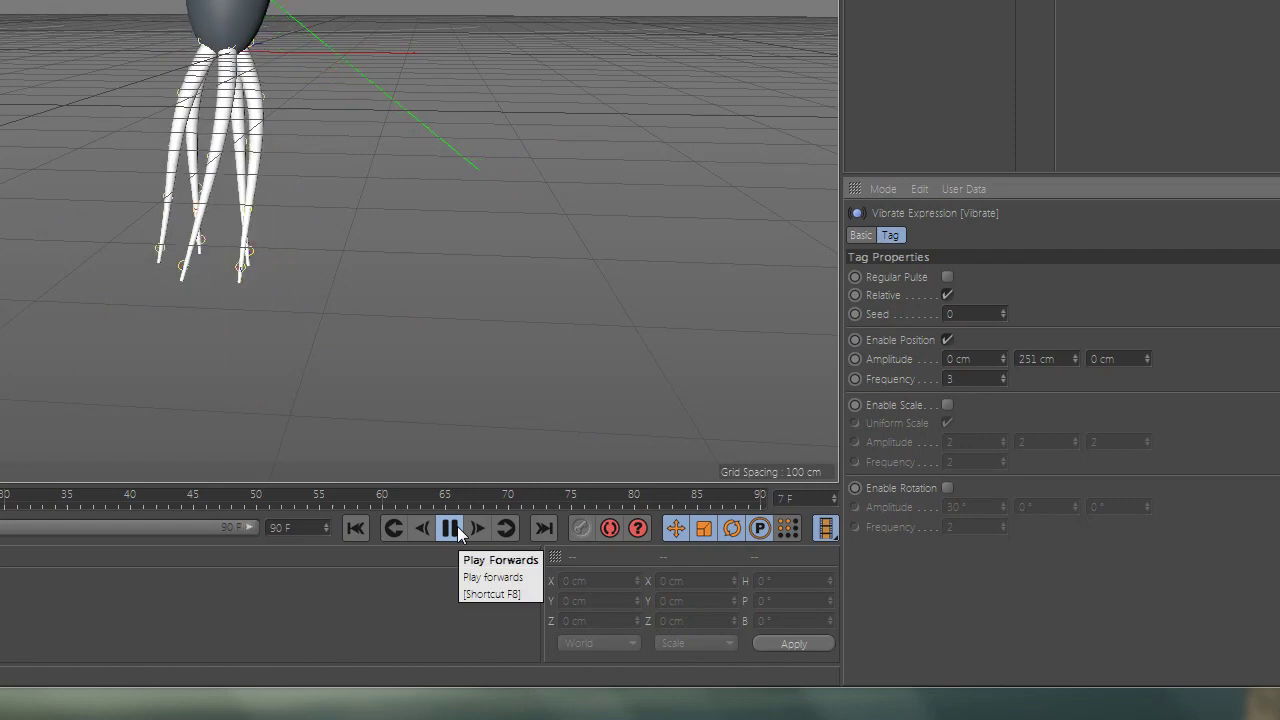